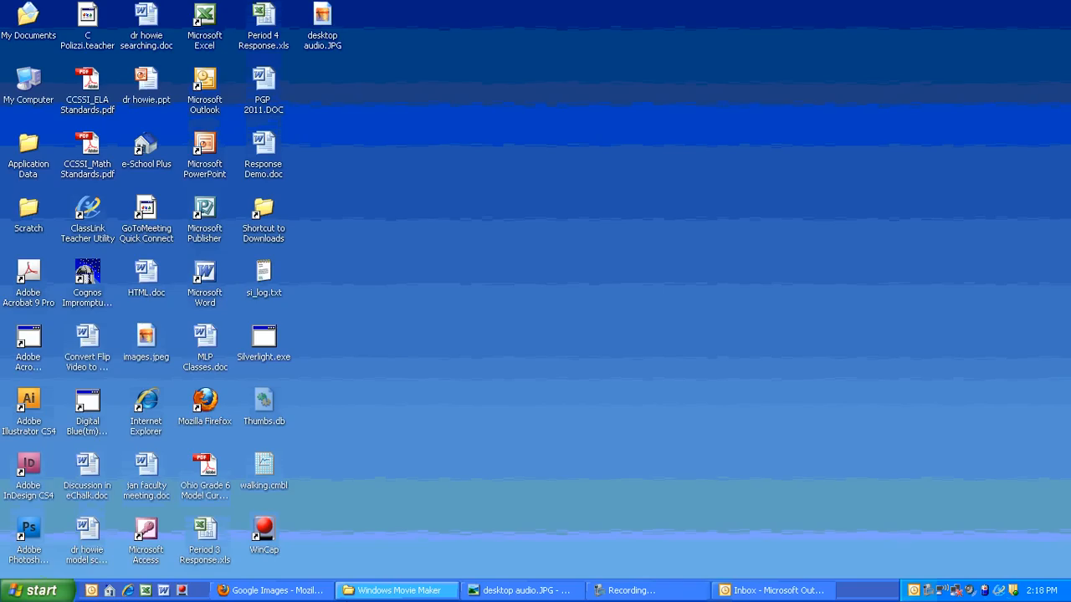
Step: Switch to Firefox and run a Google Images search for Jacob Riis
click(284, 592)
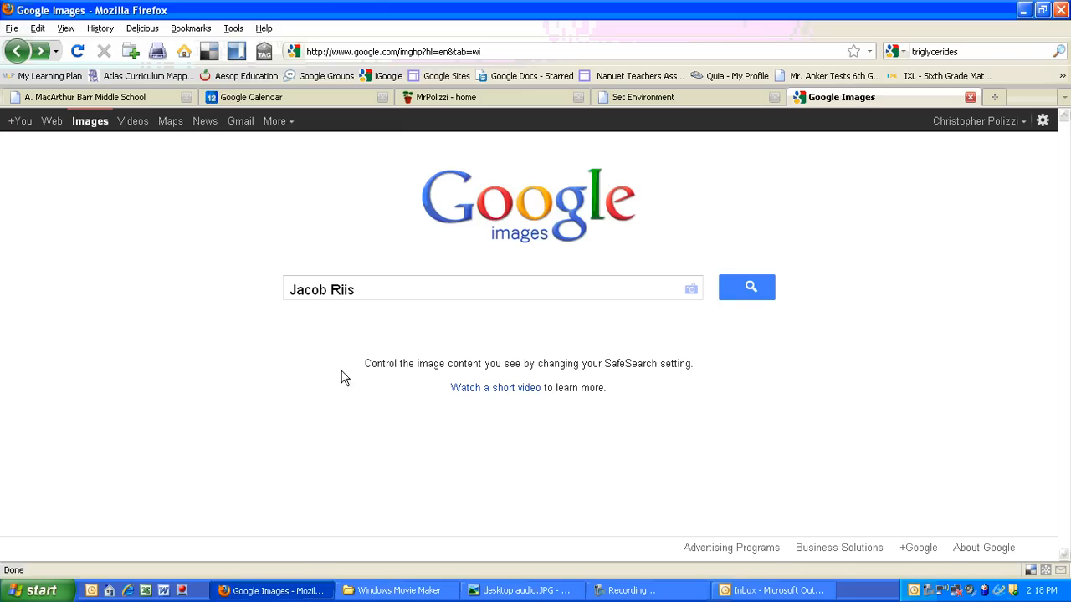
click(363, 290)
click(754, 291)
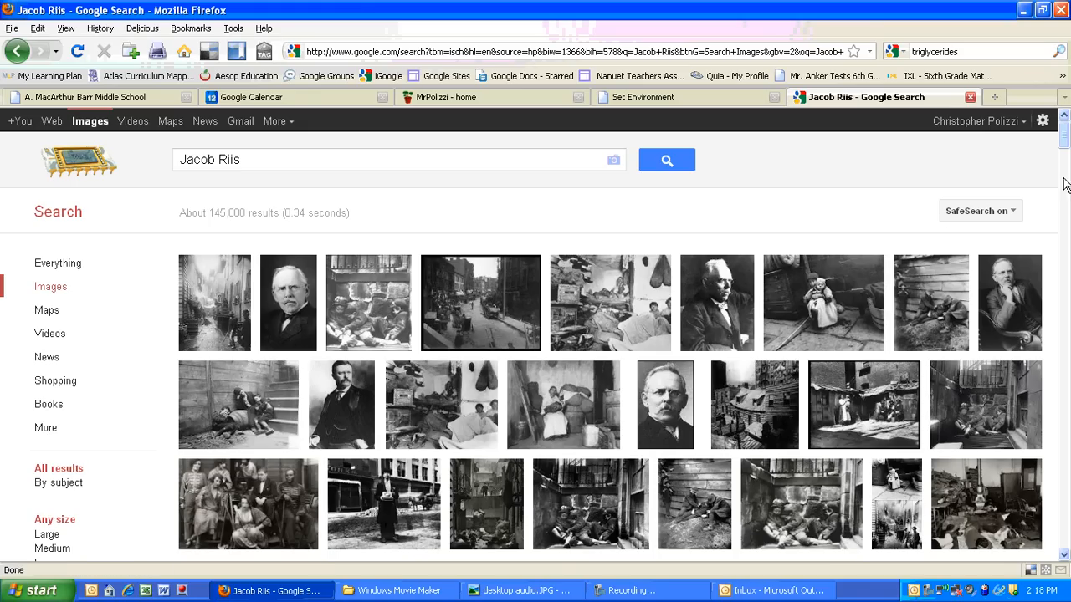
Step: Browse the Jacob Riis image results and open the full-size version of Riis4.gif from www2.volstate.edu
drag(1065, 142, 1065, 158)
mouse_move(272, 318)
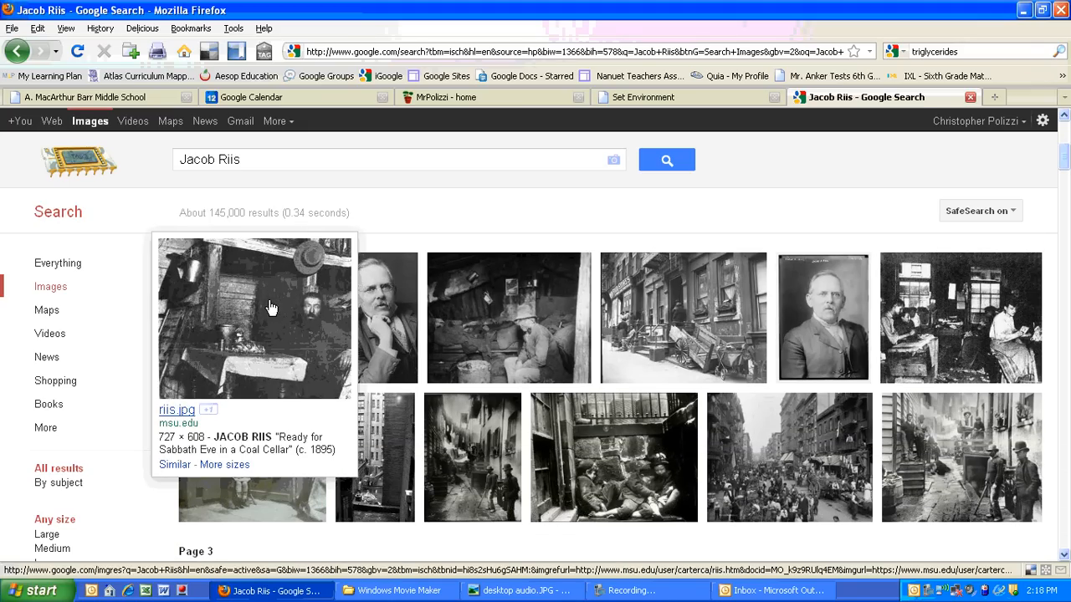
mouse_move(615, 469)
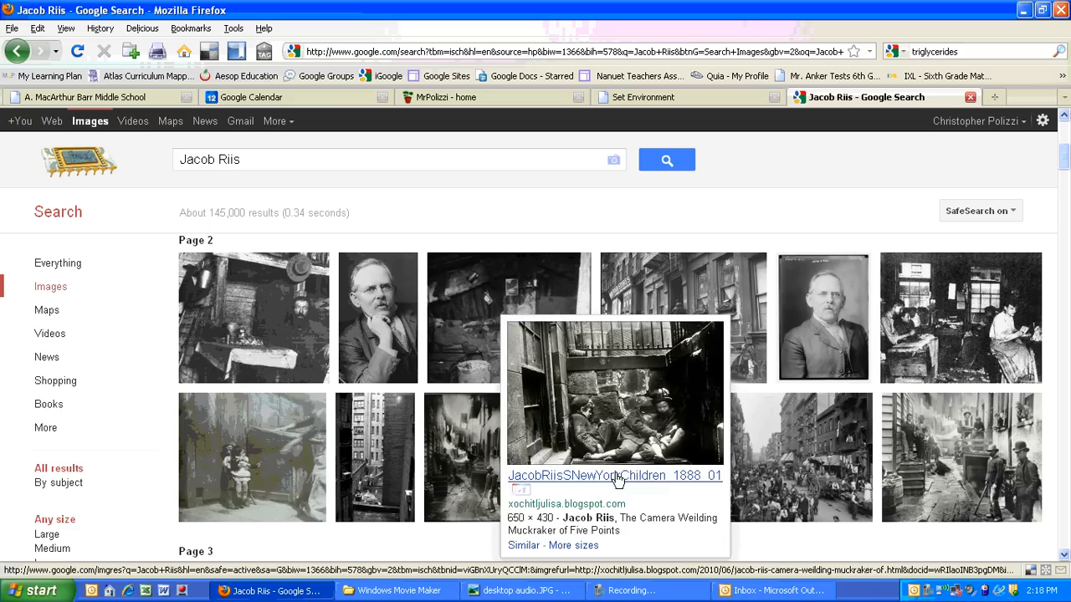
mouse_move(753, 456)
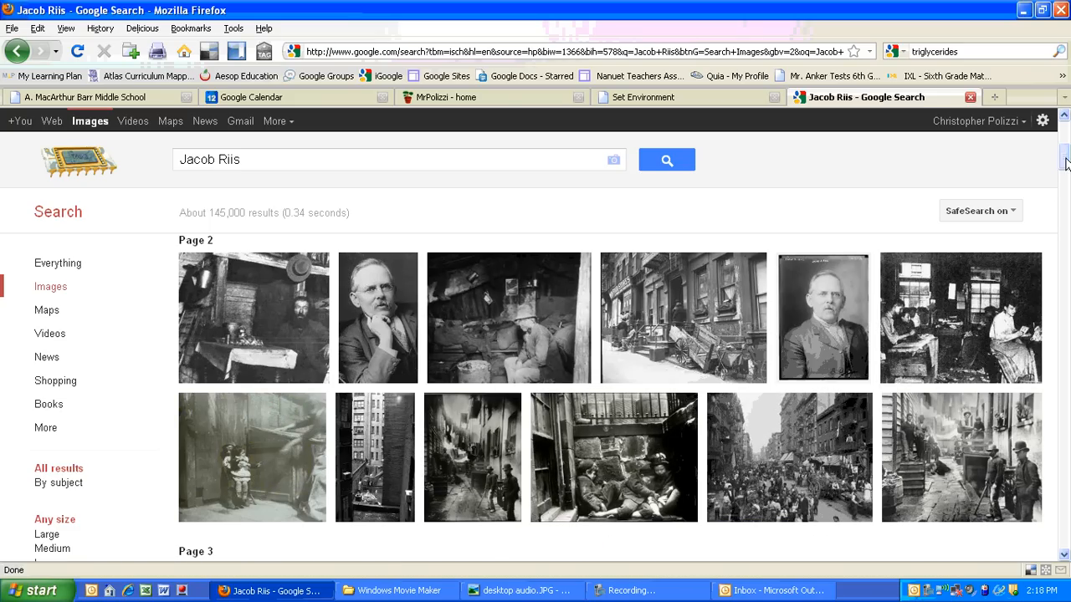
drag(1065, 157, 1065, 231)
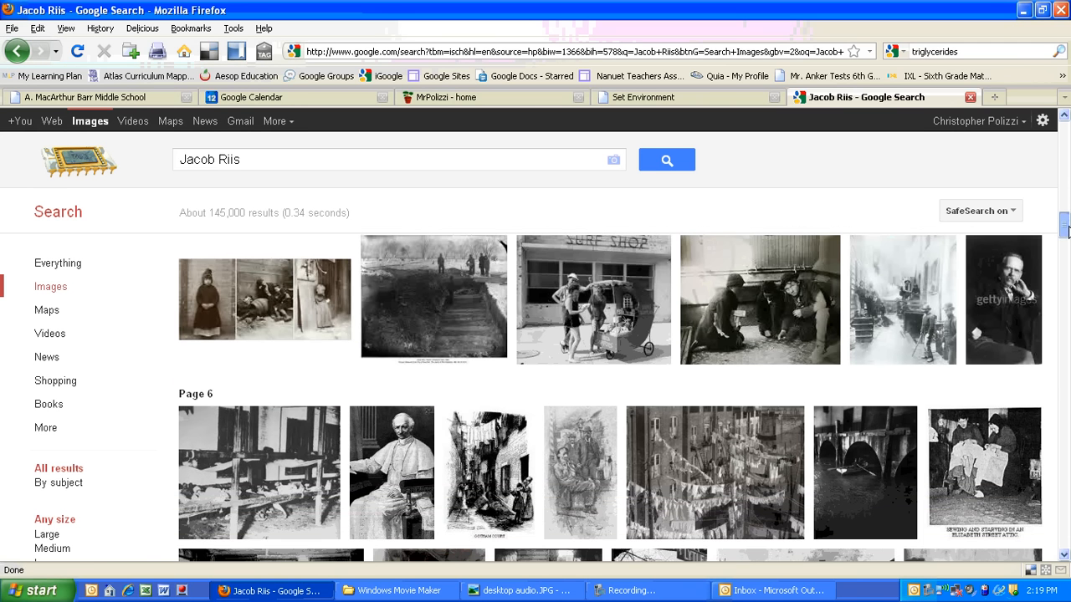
mouse_move(256, 448)
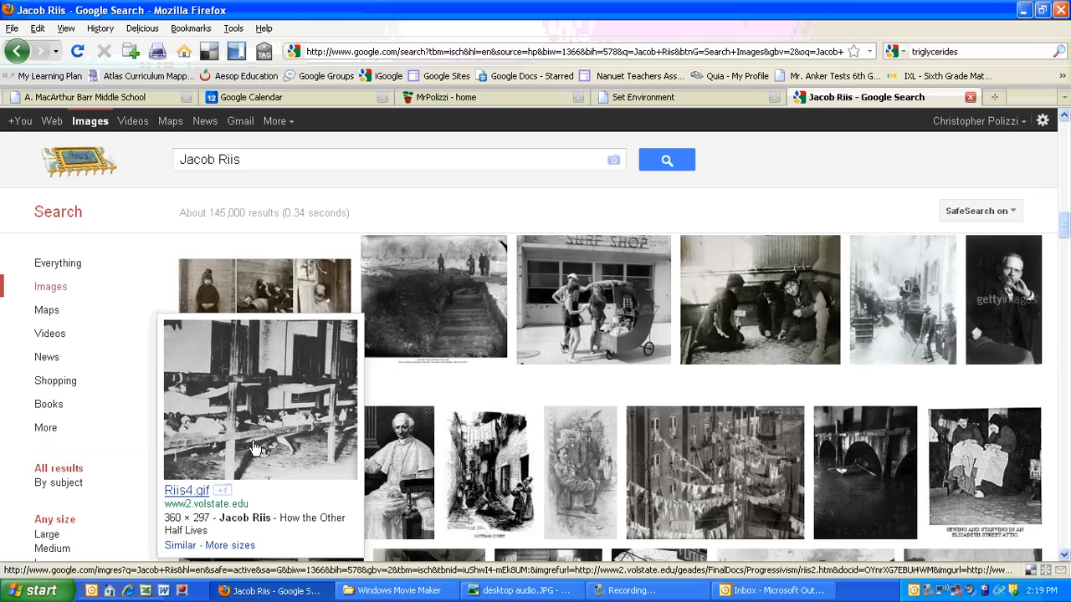
click(255, 448)
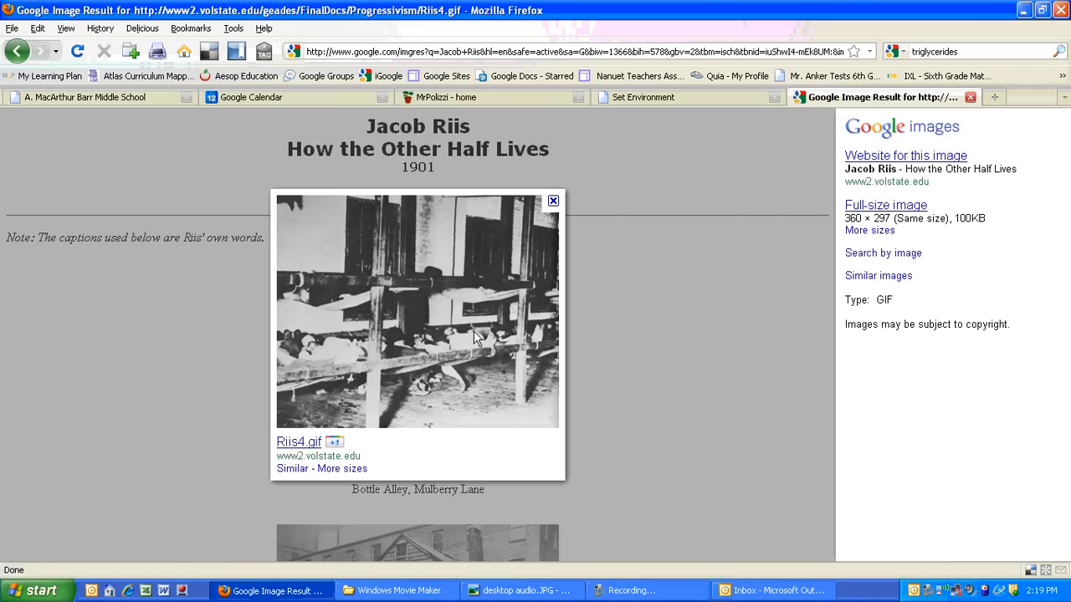
click(888, 210)
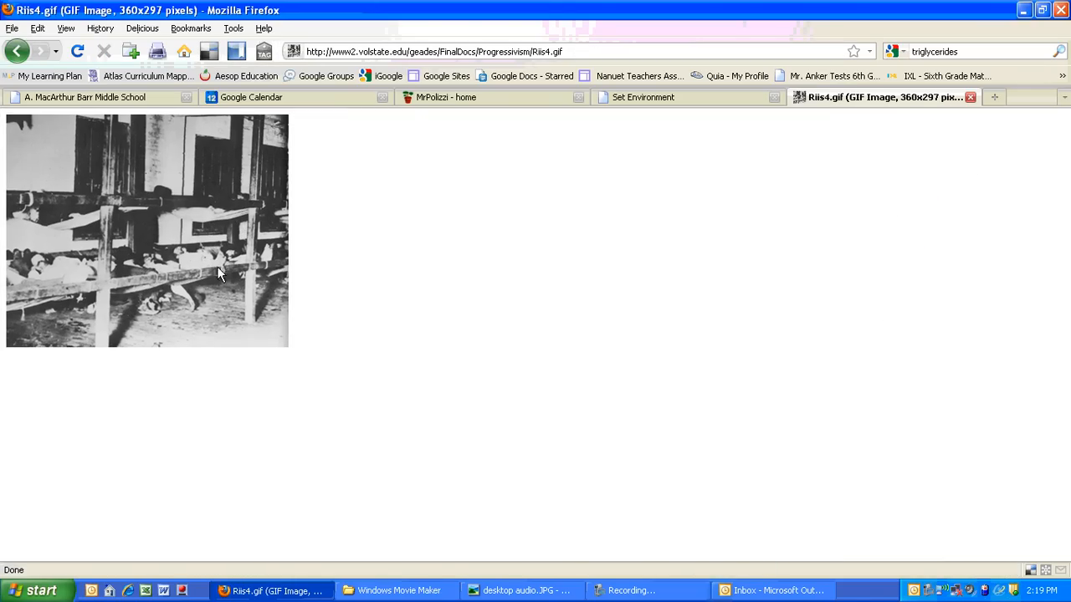
Step: Start saving the full-size image to disk with the file name "sleeping conditions"
right_click(120, 205)
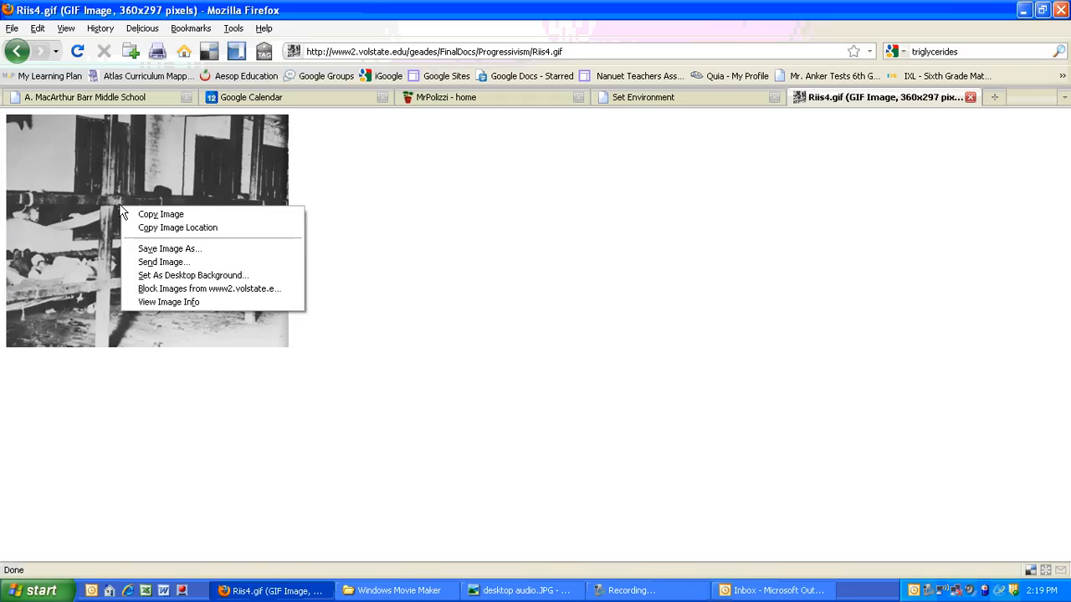
click(143, 253)
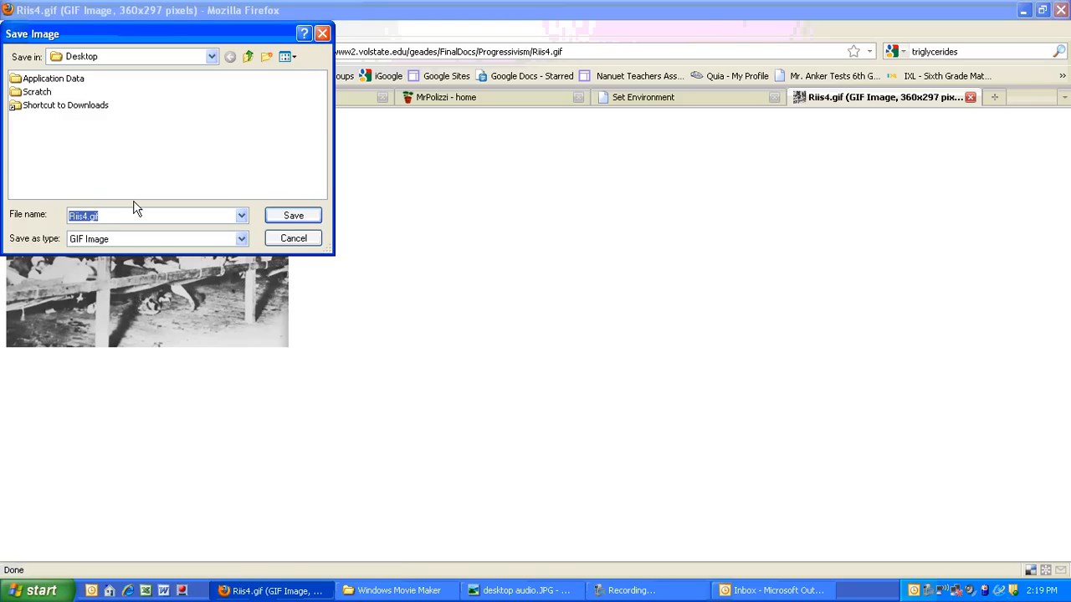
text(sleeping conditions)
Step: Change the save location to My Pictures on the personal home network drive and create a new folder there with the default name
click(211, 57)
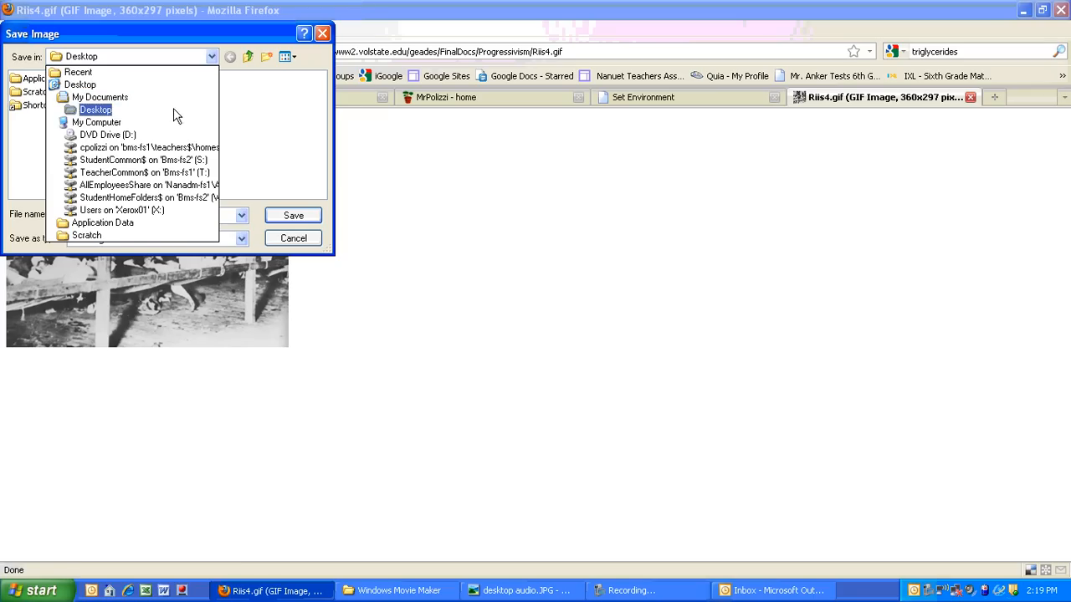
click(148, 148)
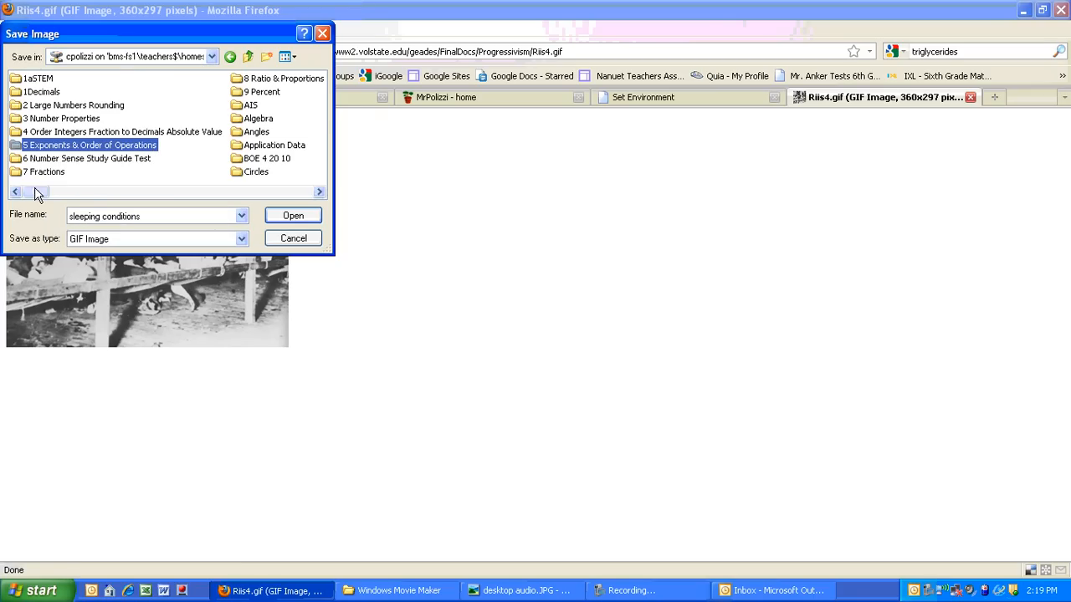
drag(38, 191, 195, 193)
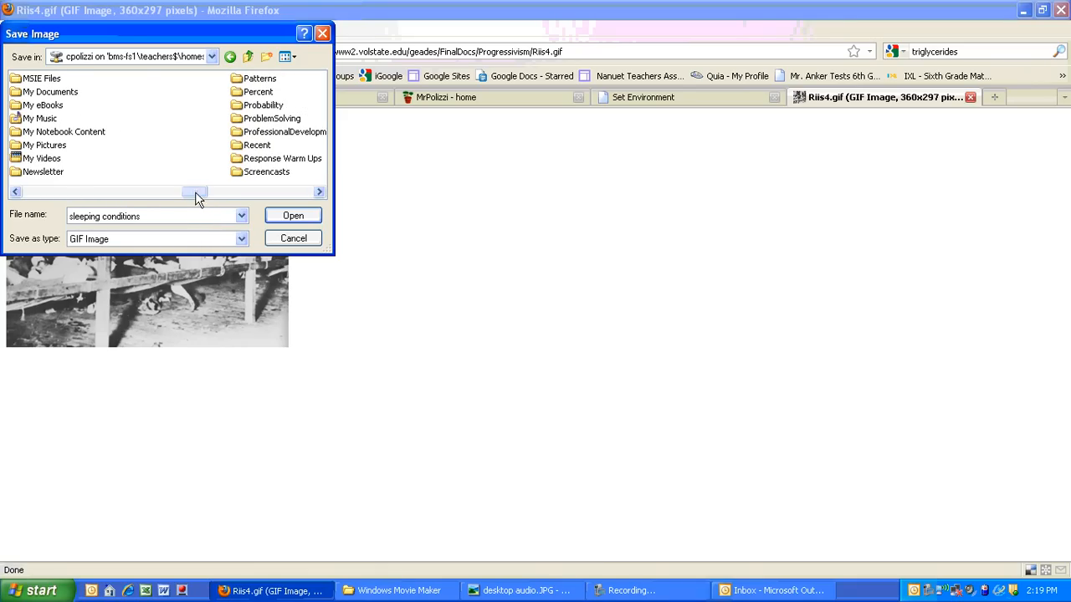
double_click(34, 146)
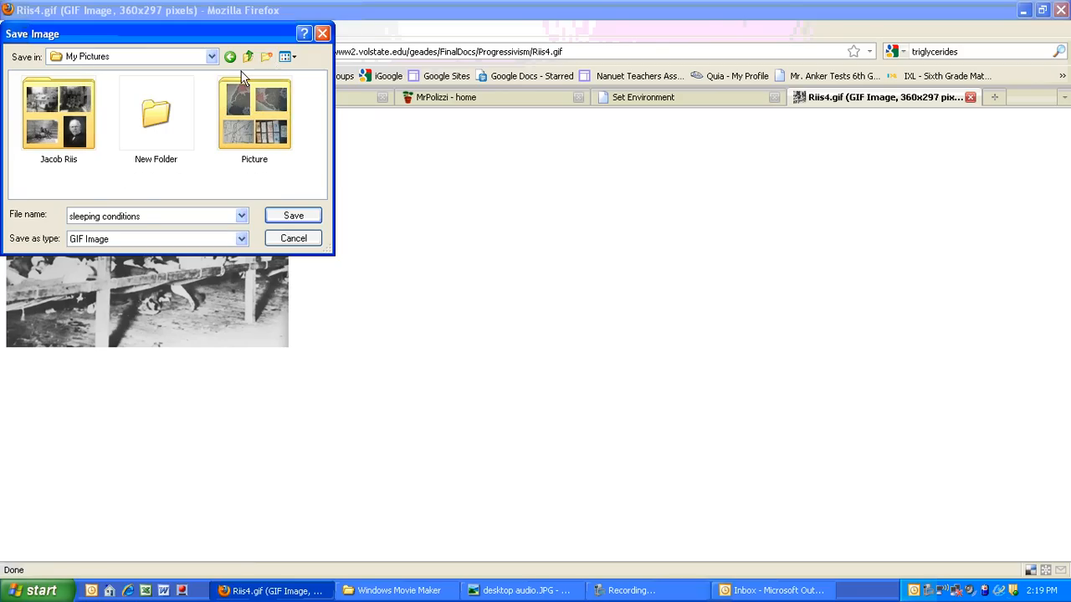
click(268, 58)
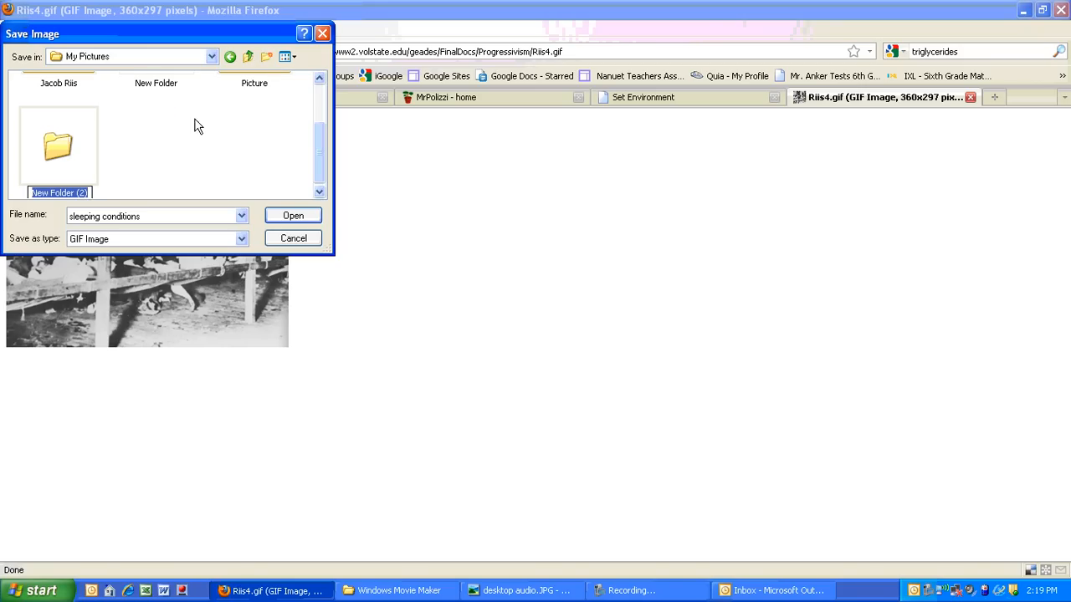
click(238, 171)
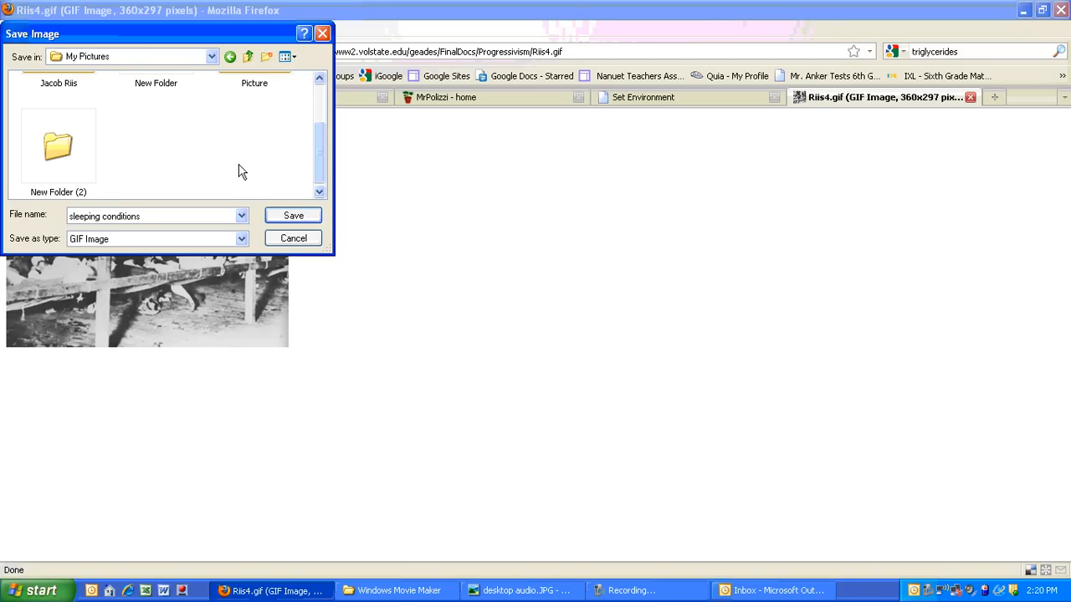
Step: Save the image in the Jacob Riis folder inside My Pictures
drag(320, 152, 324, 99)
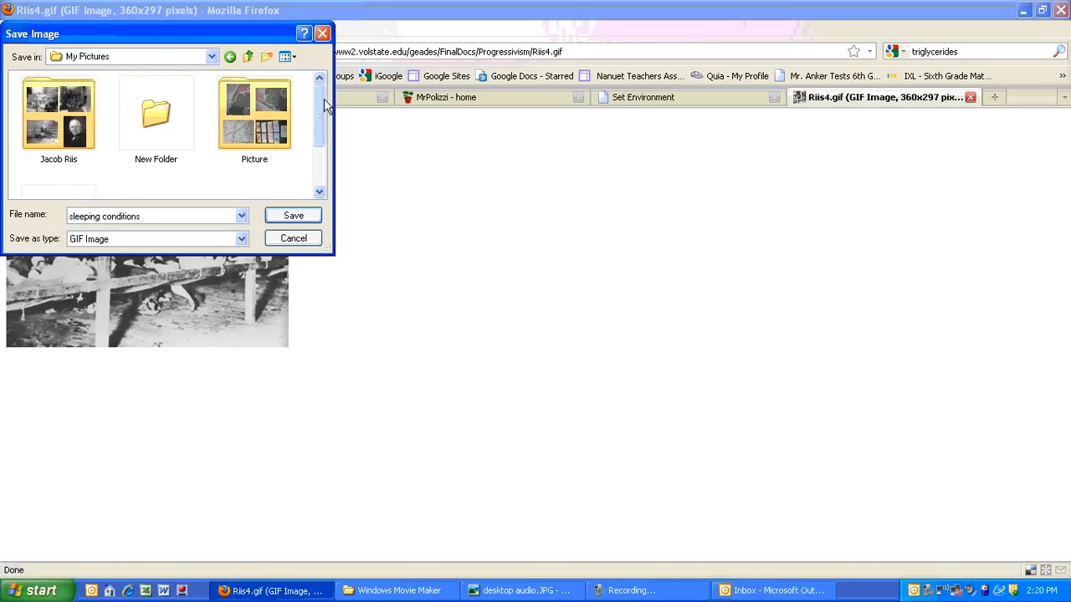
click(47, 117)
double_click(46, 117)
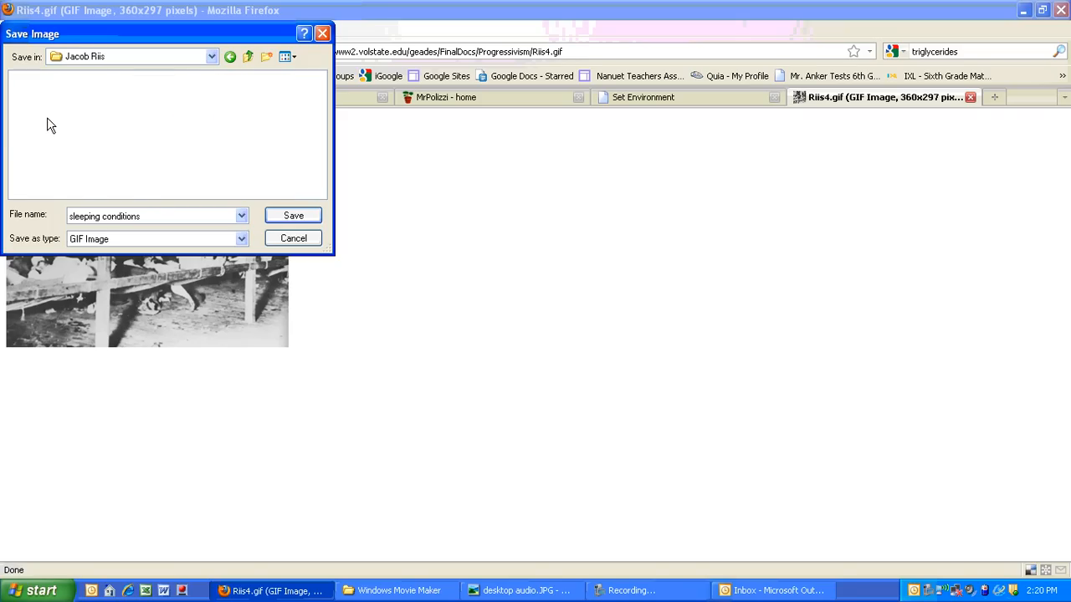
click(293, 216)
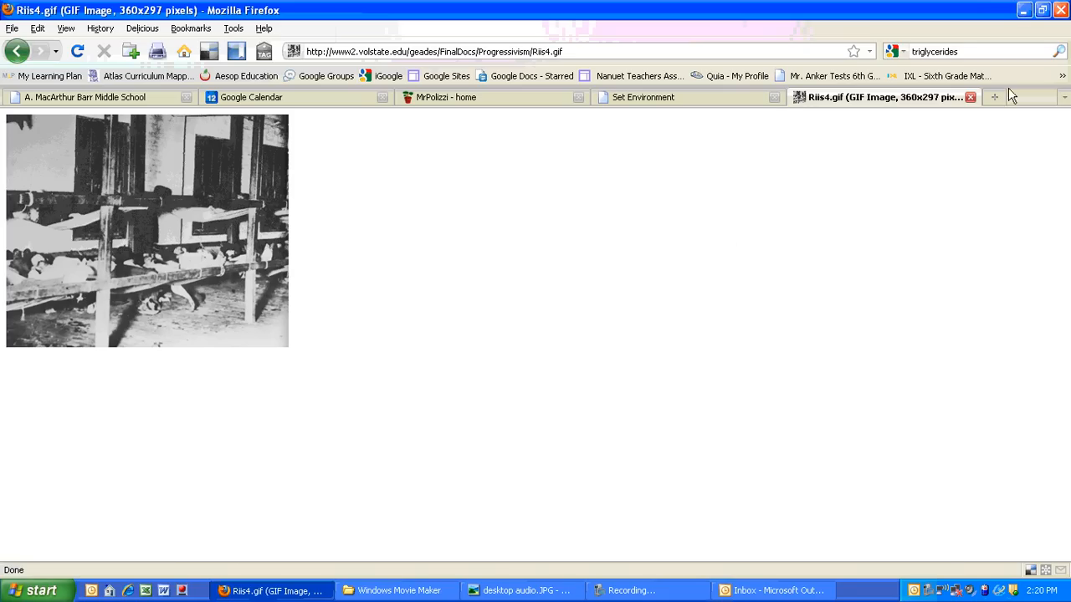
Step: Minimize the browser and launch Windows Movie Maker from the Entertainment accessories
click(1024, 12)
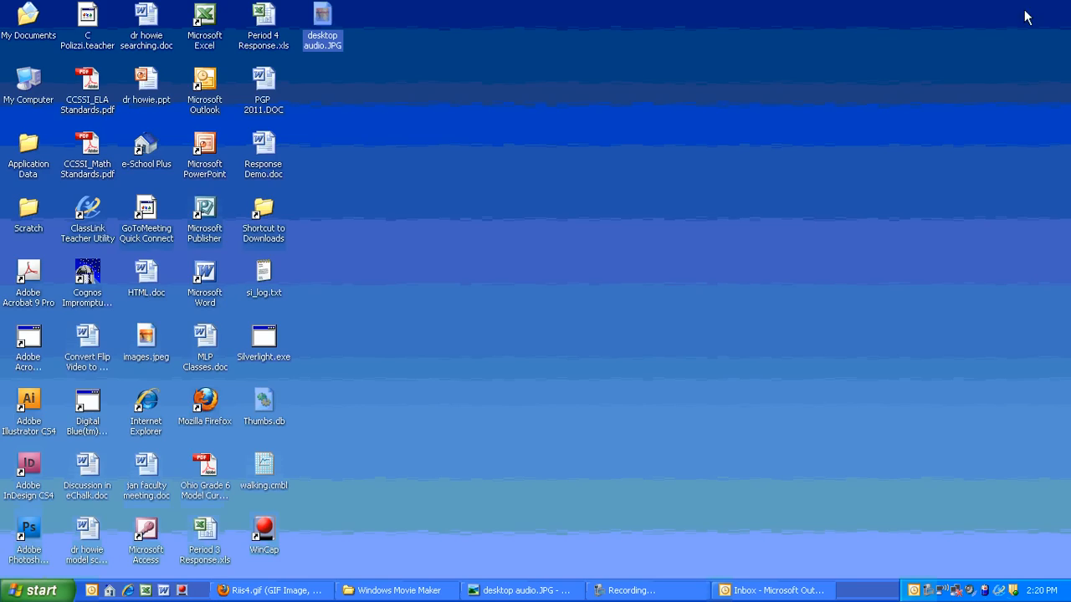
click(42, 591)
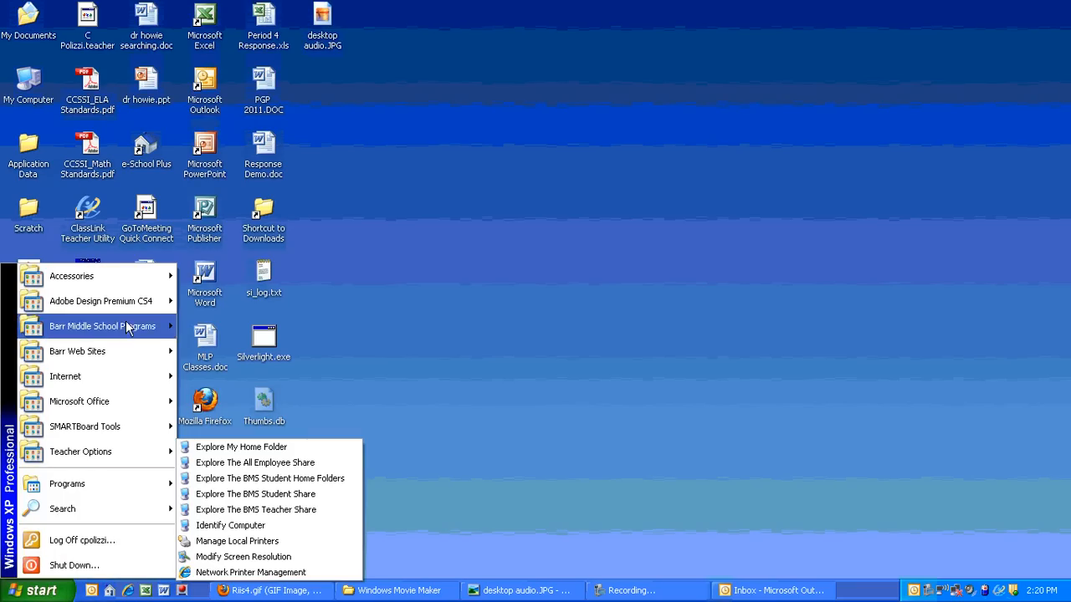
mouse_move(136, 283)
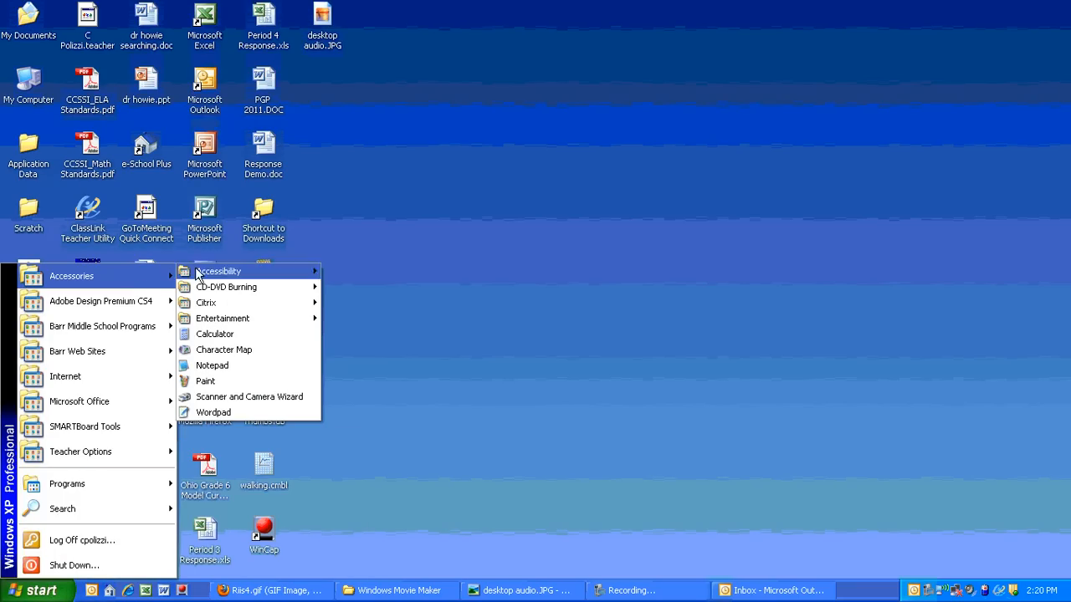
mouse_move(261, 318)
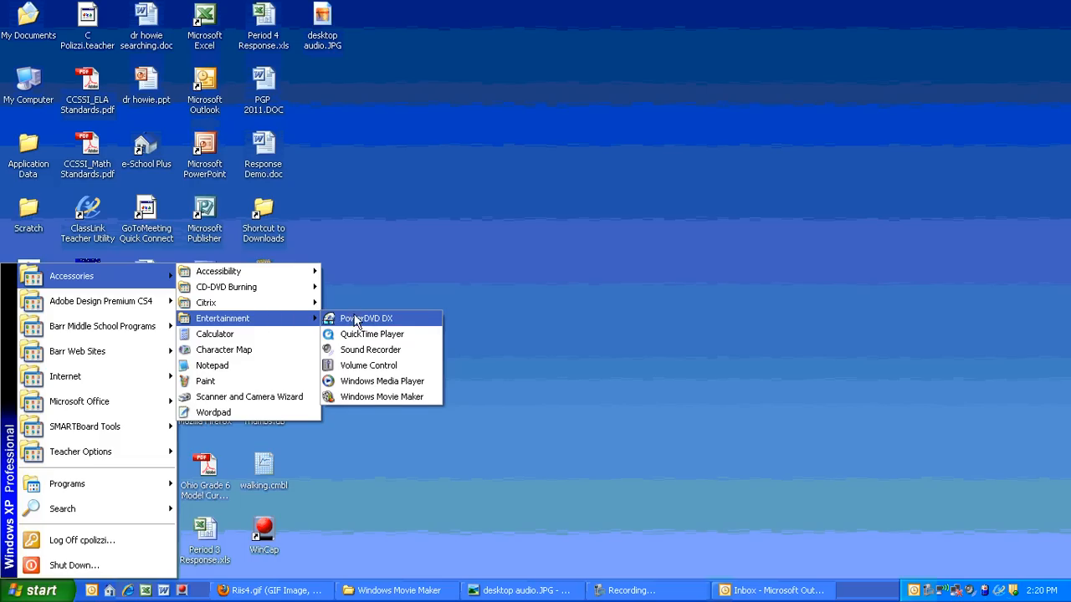
click(396, 397)
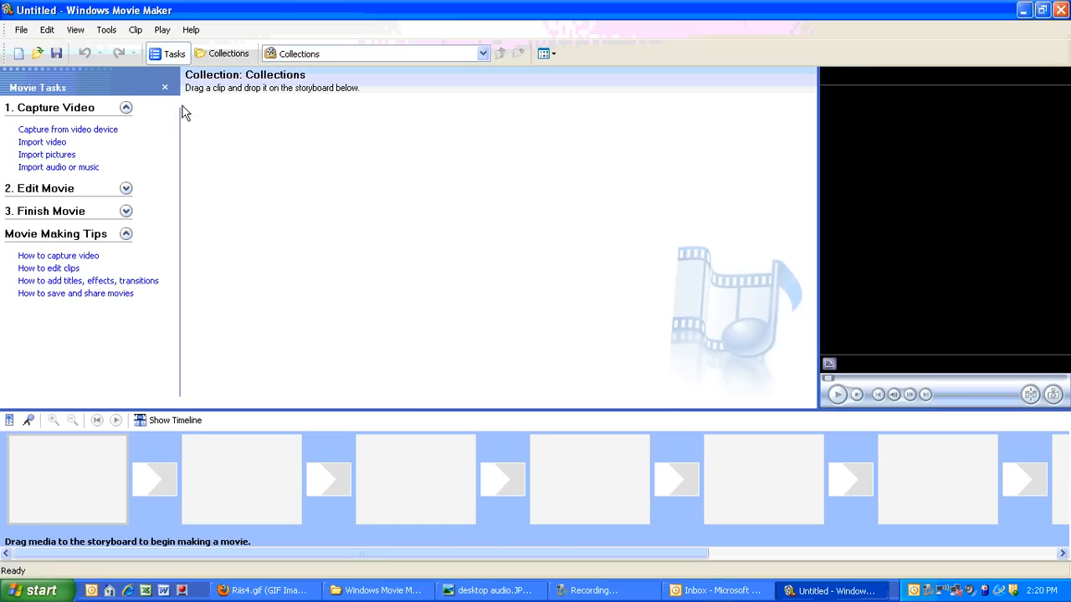
Step: Save the empty movie project in My Videos, naming it "Jacob Riis" followed by the creator's surname and the number 2
click(21, 31)
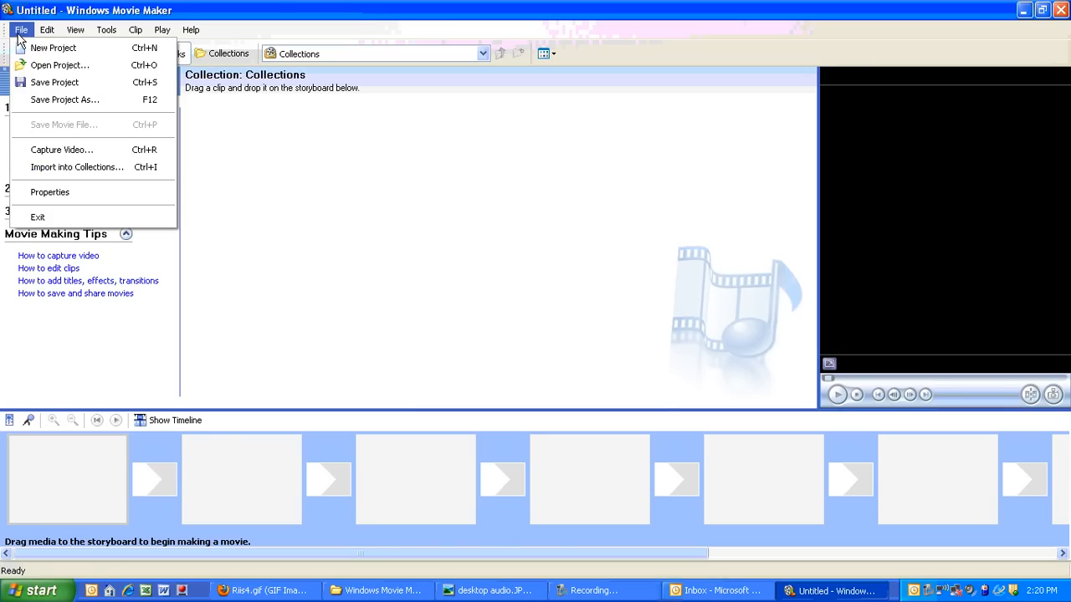
click(106, 103)
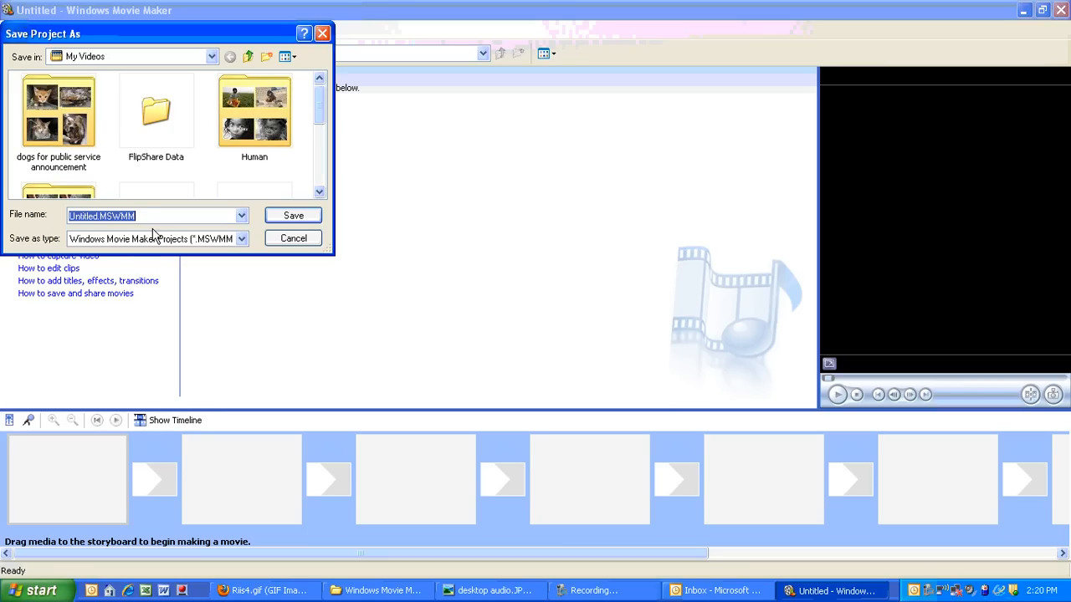
text(Jacob Riis)
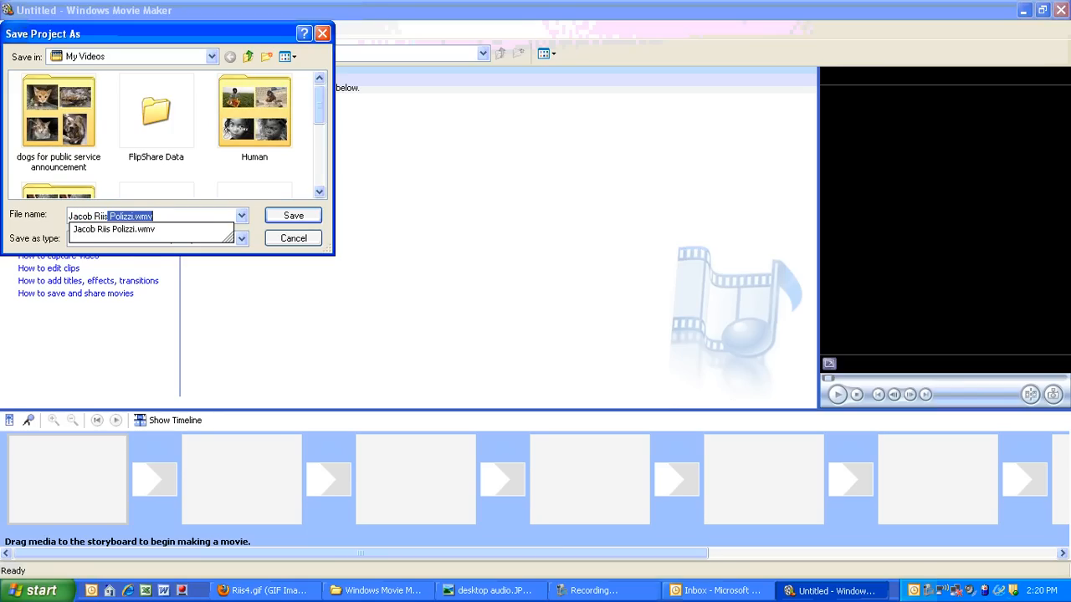
key(End)
key(Left)
key(Left)
key(Left)
key(Left)
text(2)
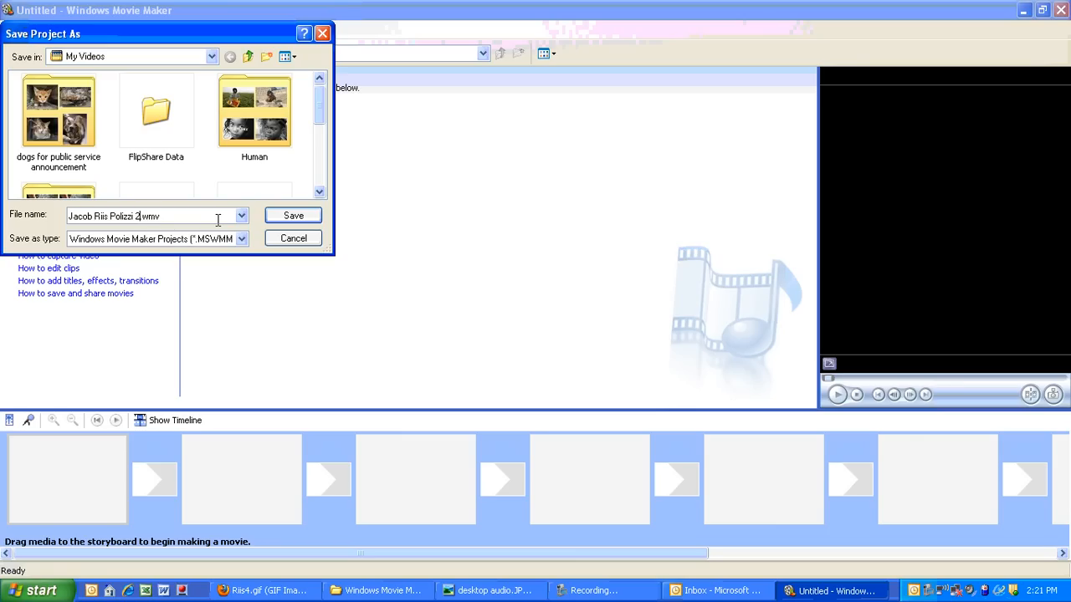
click(318, 216)
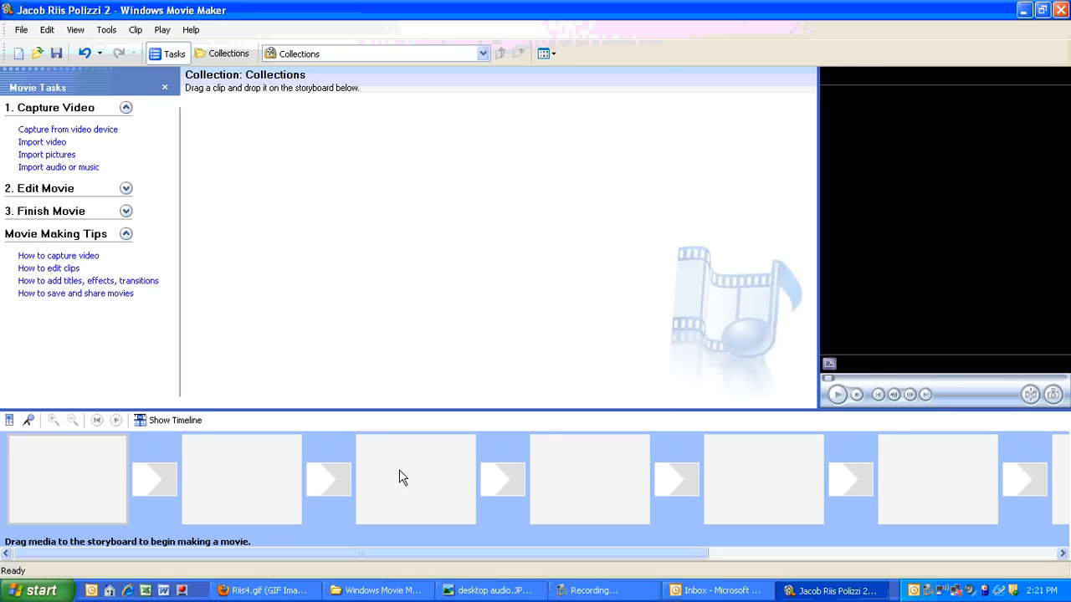
Step: Check the My Videos folder in My Documents for the saved project file, and return to Windows Movie Maker
click(1023, 10)
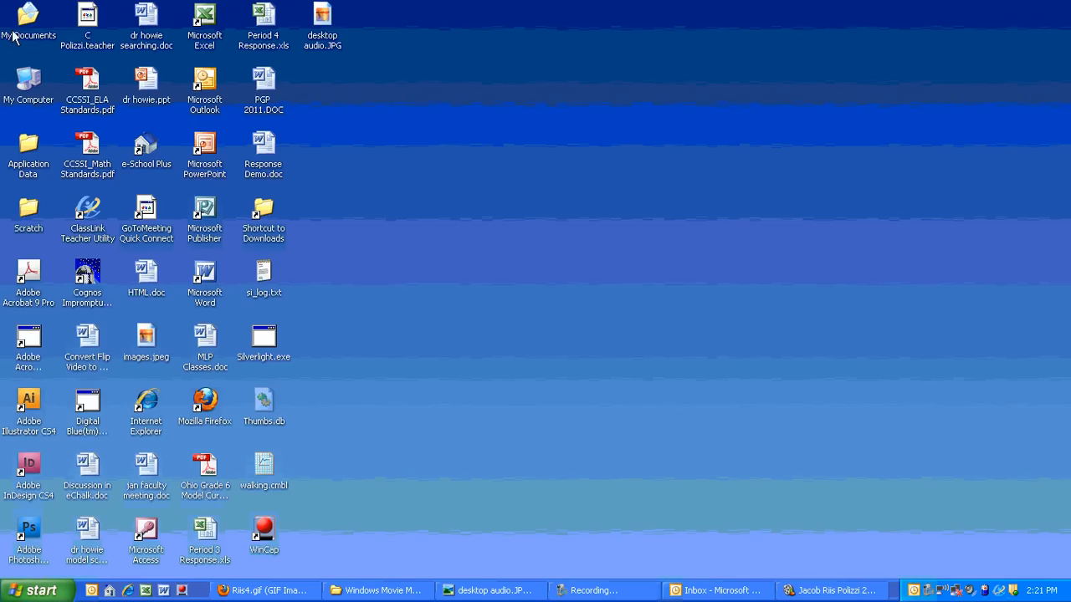
double_click(13, 37)
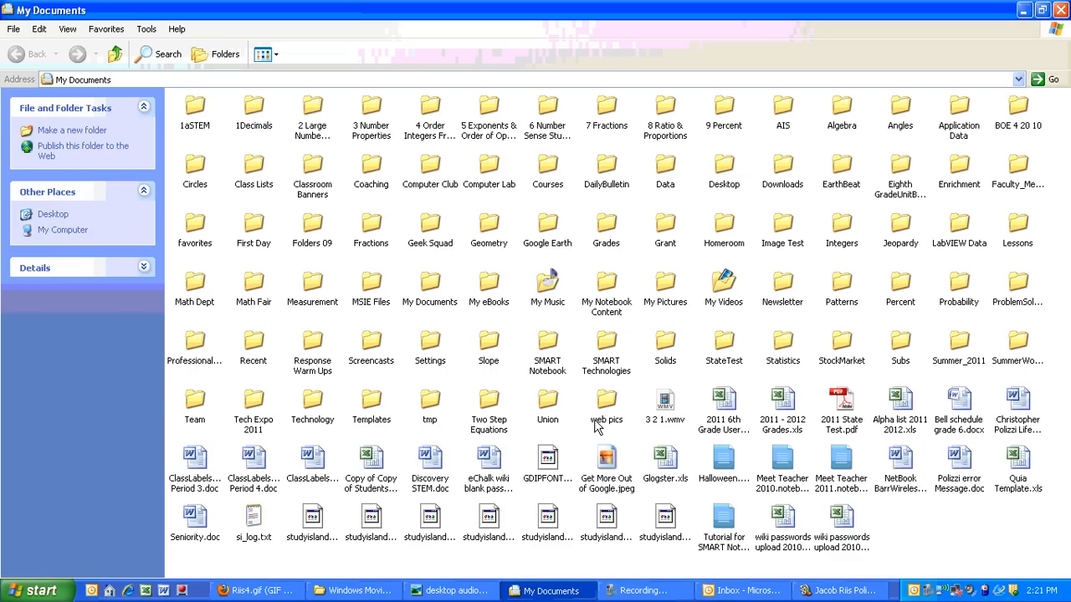
double_click(723, 293)
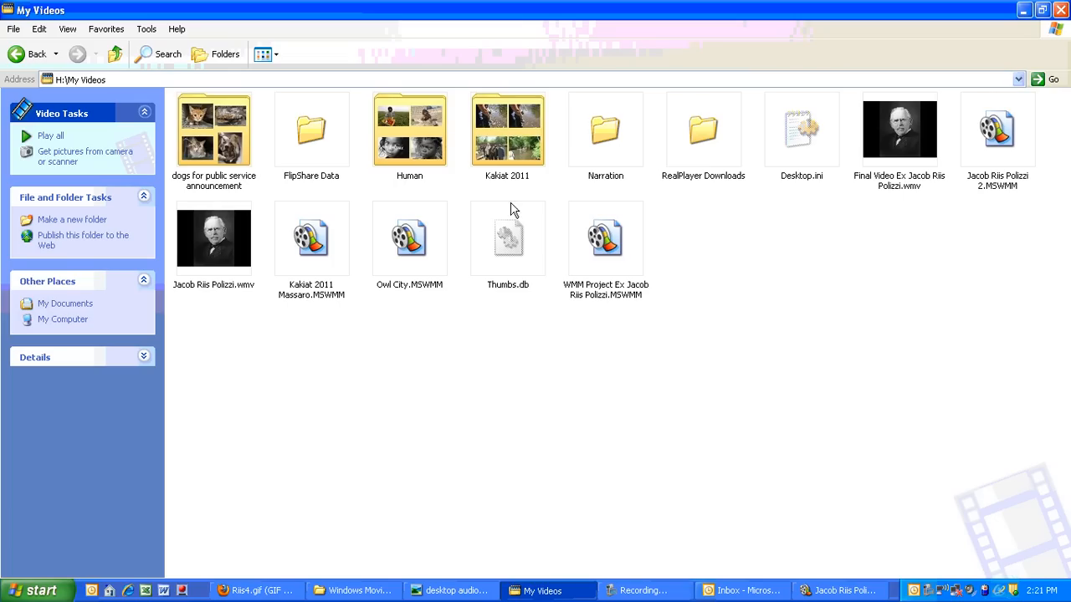
click(1026, 12)
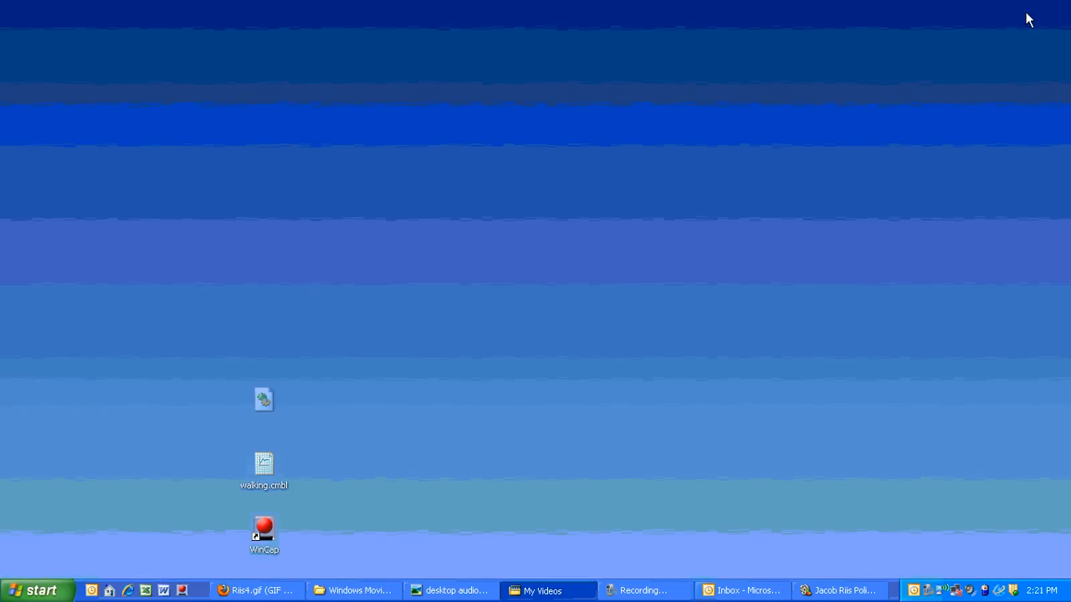
click(841, 591)
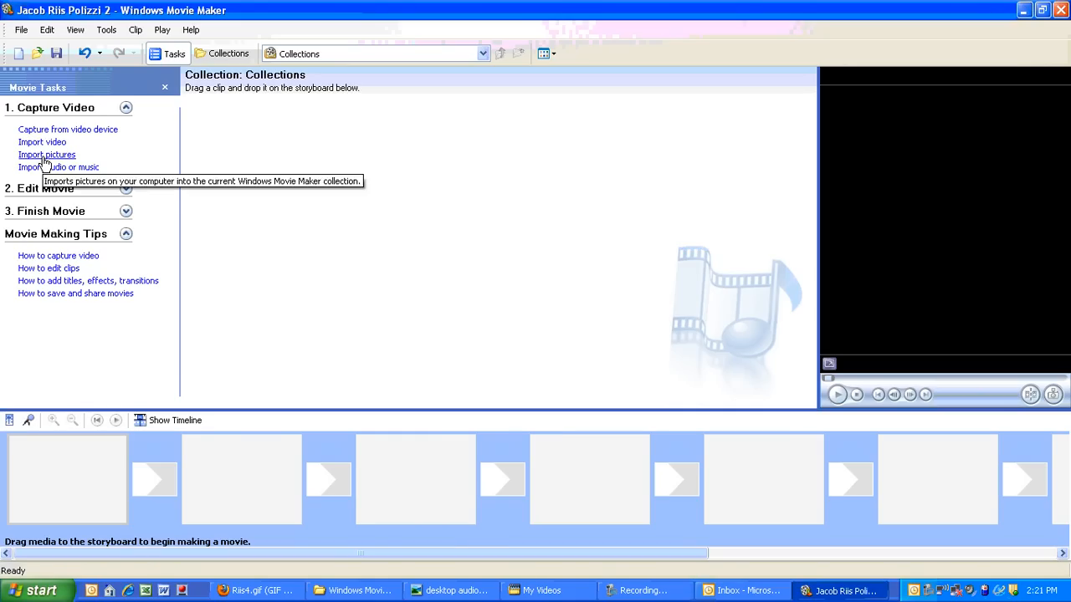
Step: Start a picture import from the Jacob Riis folder in My Pictures and enlarge the import window
click(125, 109)
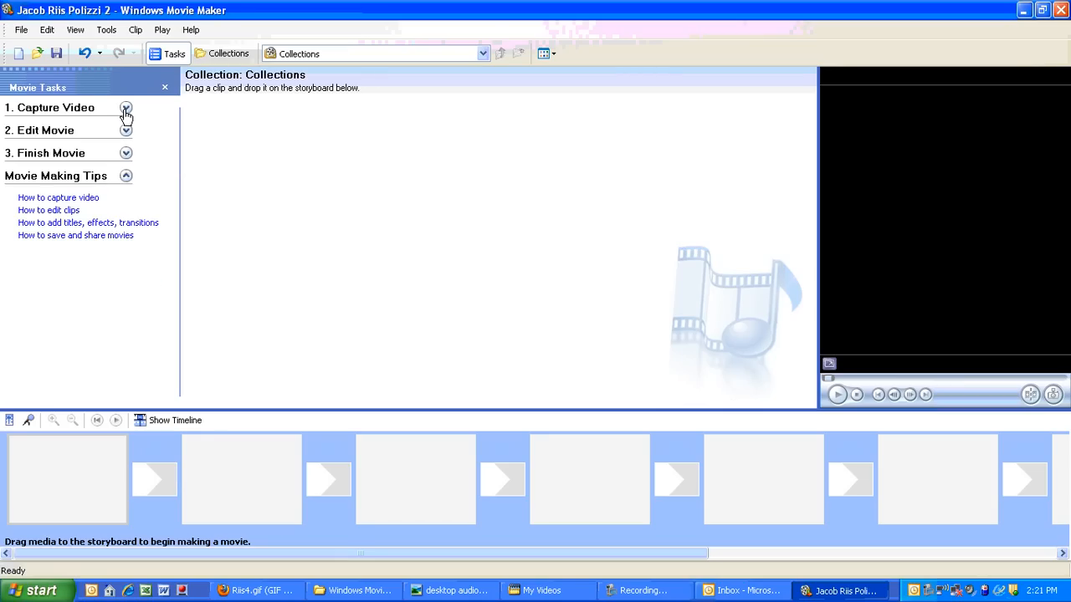
click(125, 109)
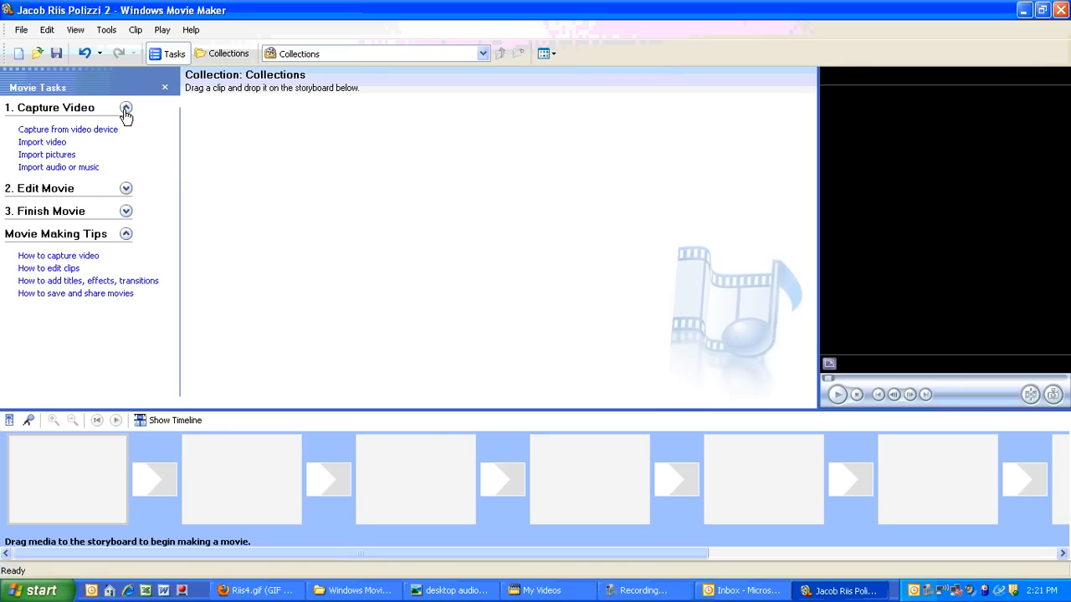
click(44, 156)
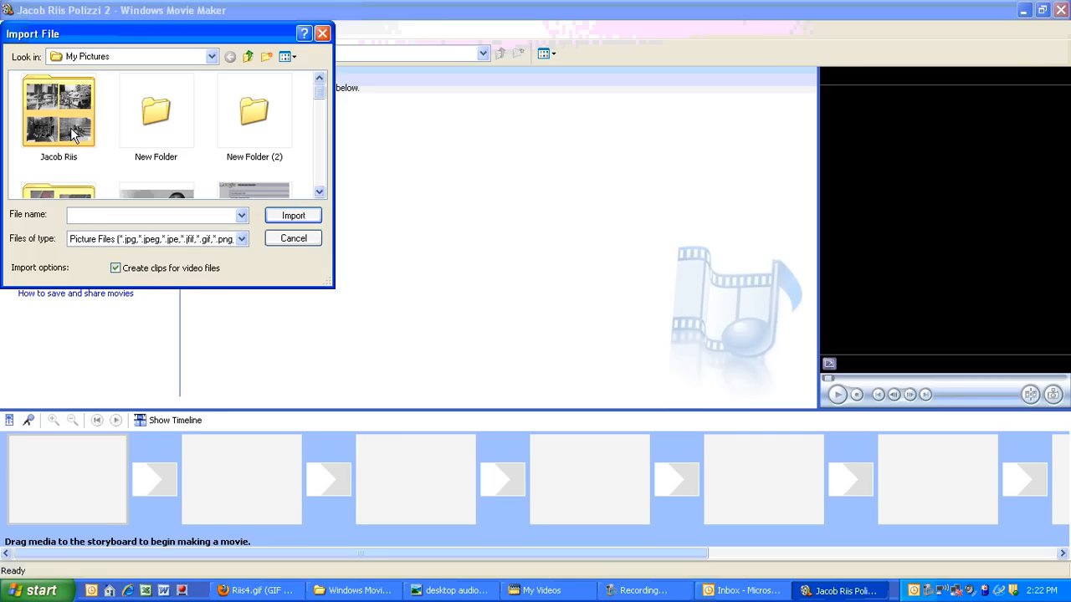
double_click(70, 128)
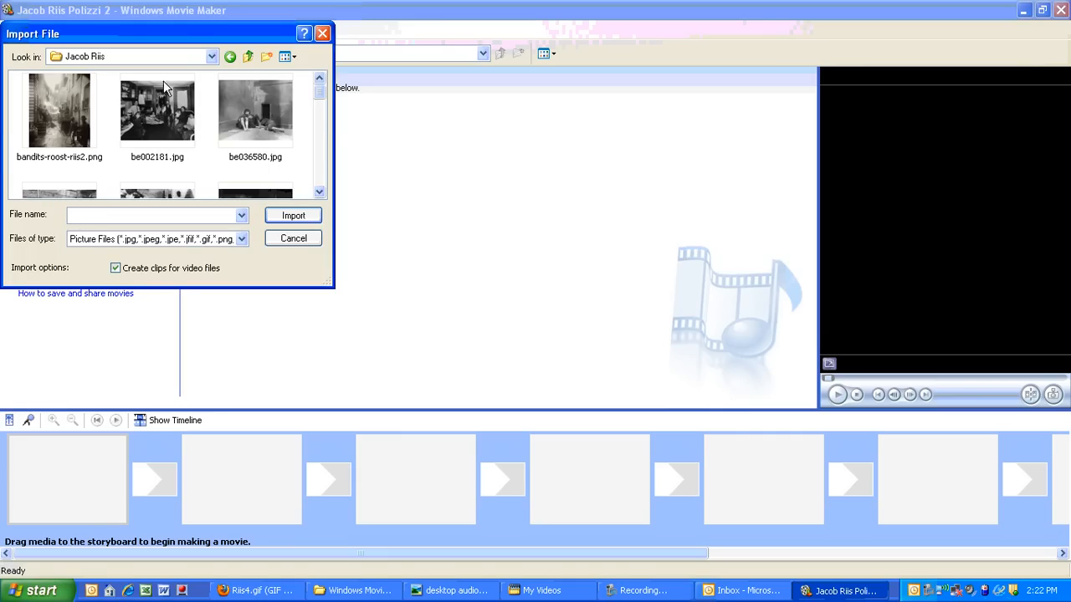
drag(177, 30, 494, 19)
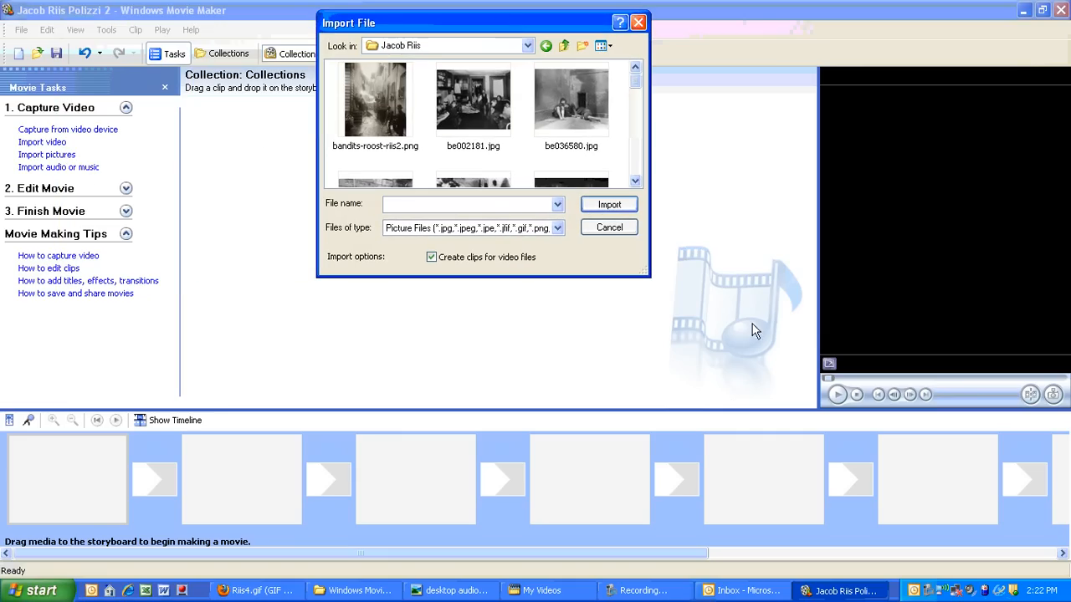
drag(646, 270, 826, 426)
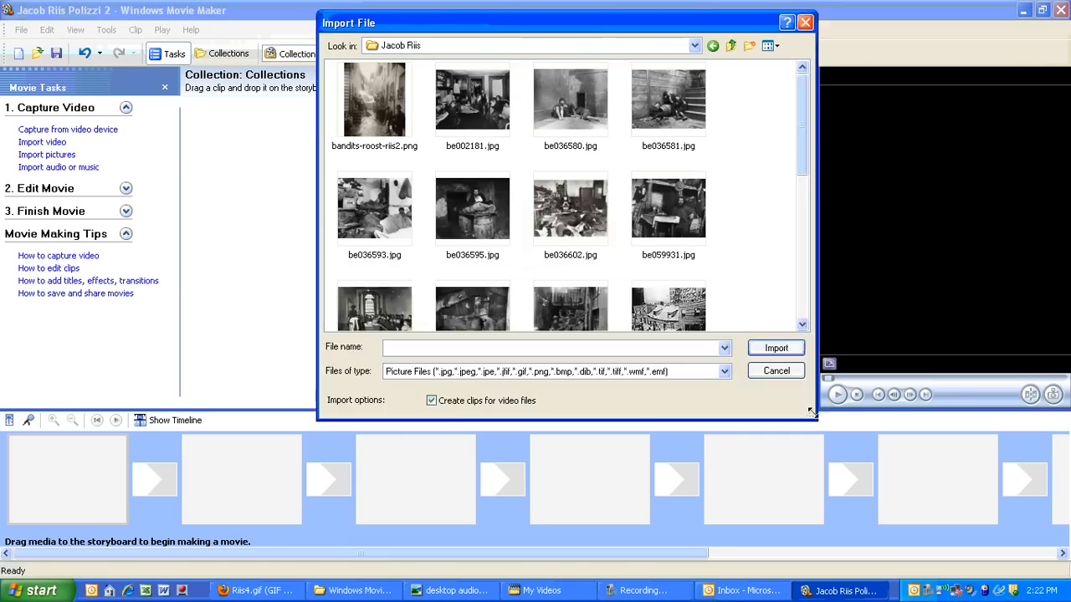
Step: Select every picture in the Jacob Riis folder, from bandits-roost-riis2.png to sleeping conditions.gif, and import them into the collection
click(383, 120)
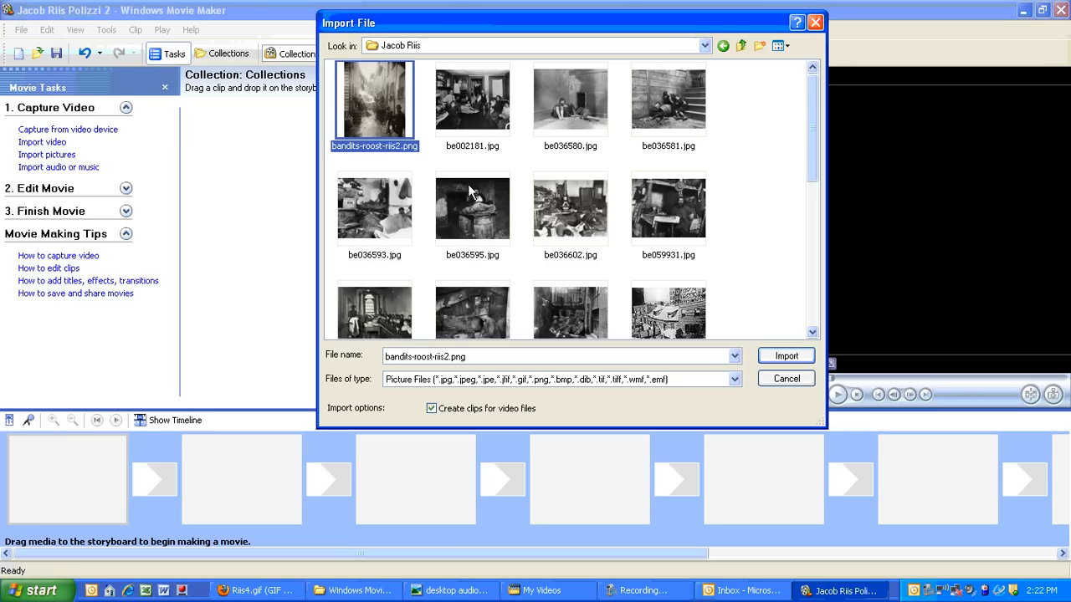
ctrl+click(476, 111)
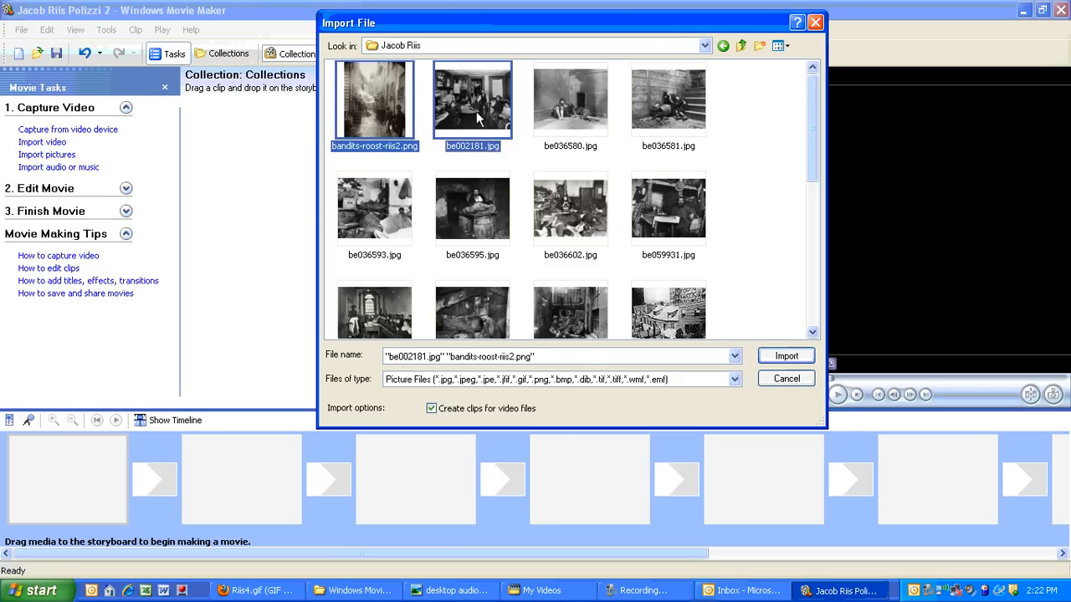
ctrl+click(591, 102)
ctrl+click(661, 105)
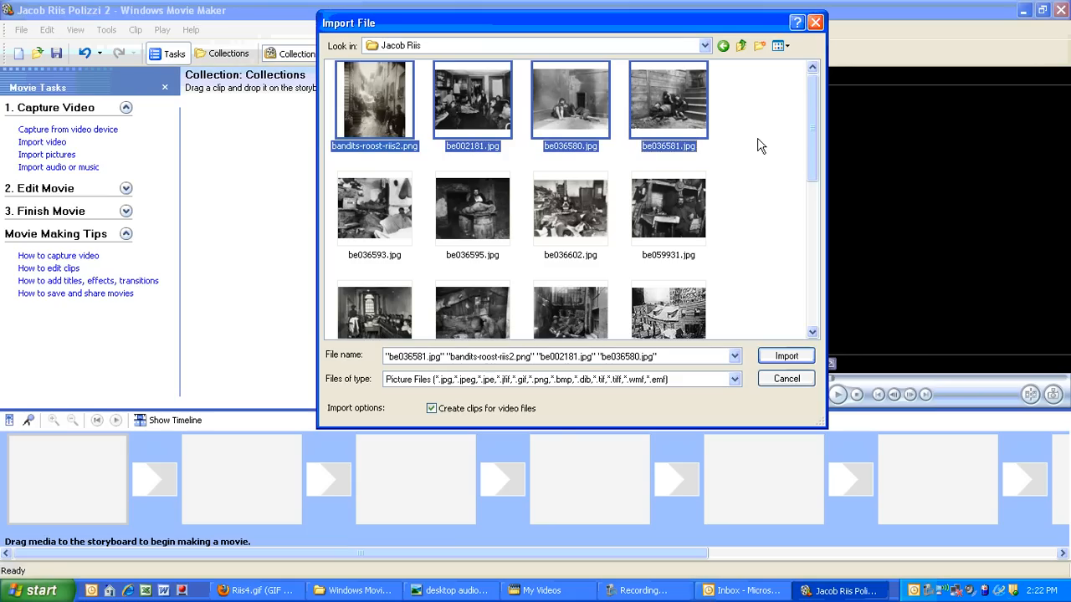
drag(816, 167, 828, 318)
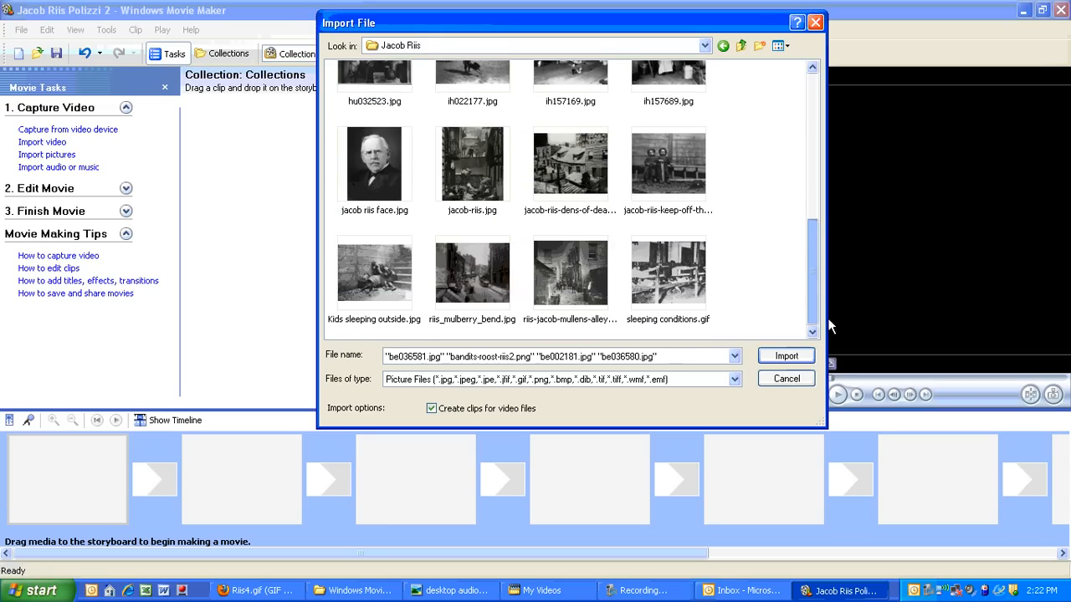
shift+click(695, 296)
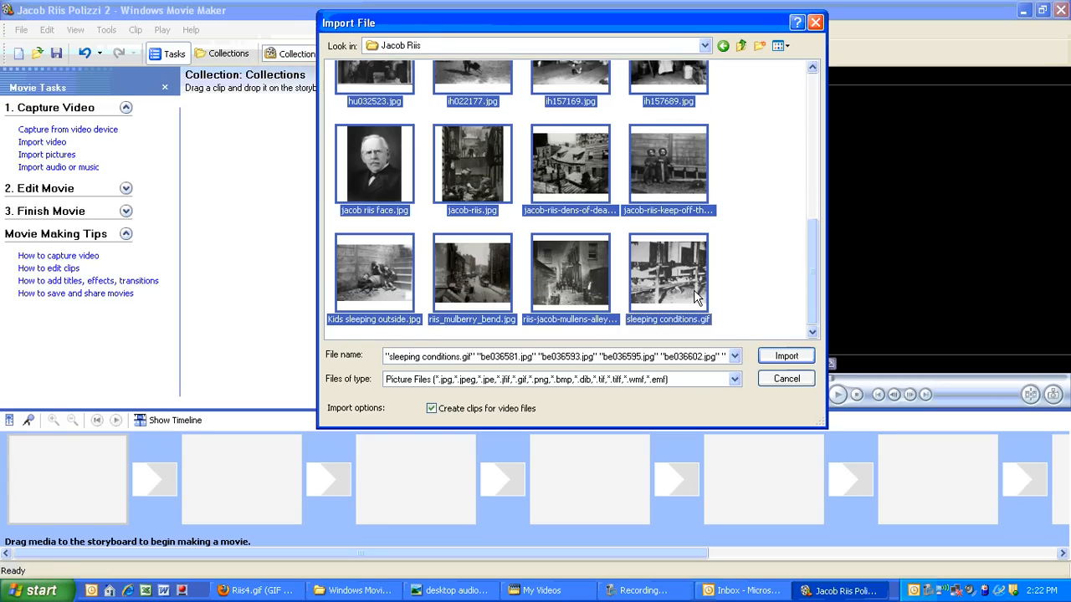
drag(812, 287, 808, 124)
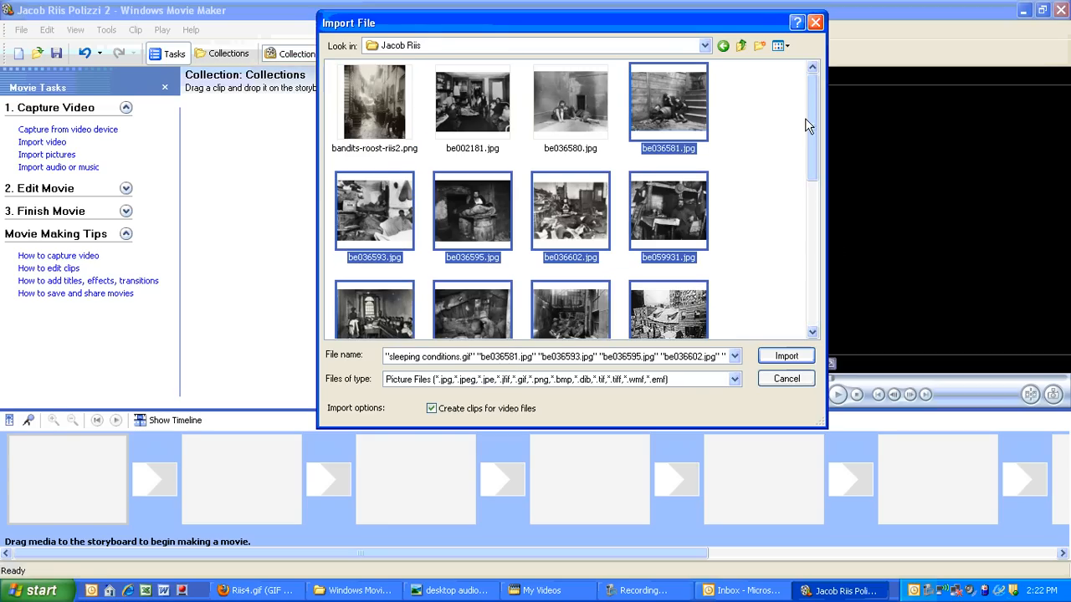
ctrl+click(583, 119)
ctrl+click(461, 108)
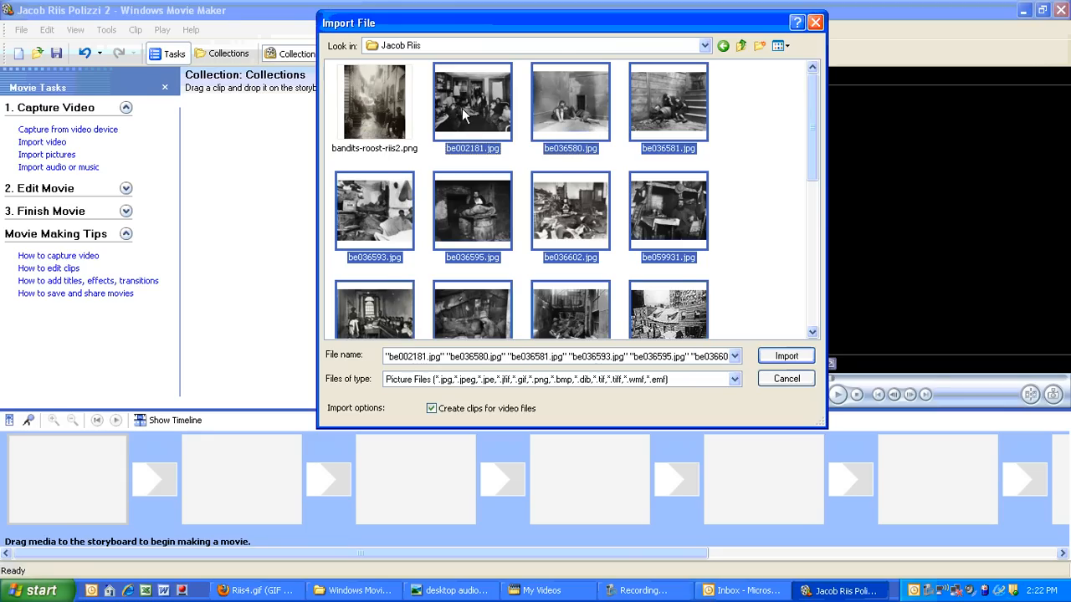
ctrl+click(394, 109)
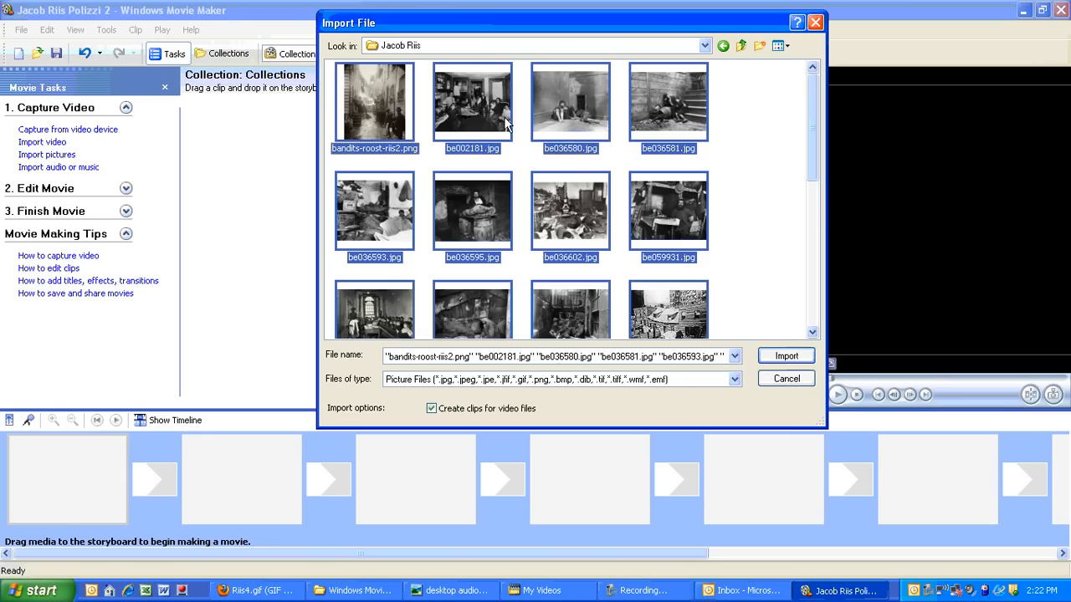
click(789, 357)
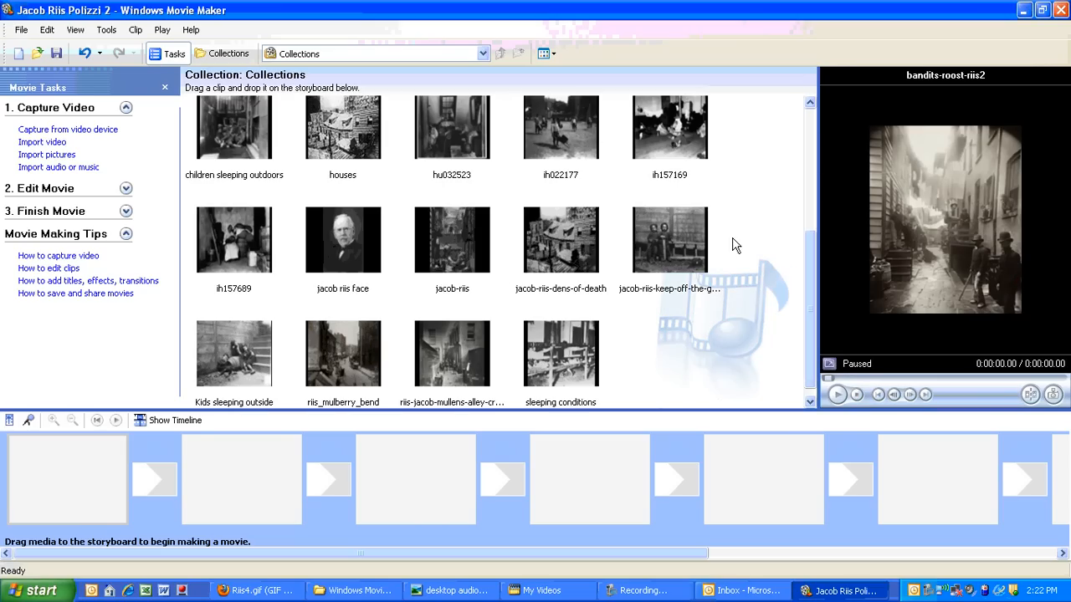
Step: Select all the imported pictures in the collection and delete them
drag(808, 344, 801, 183)
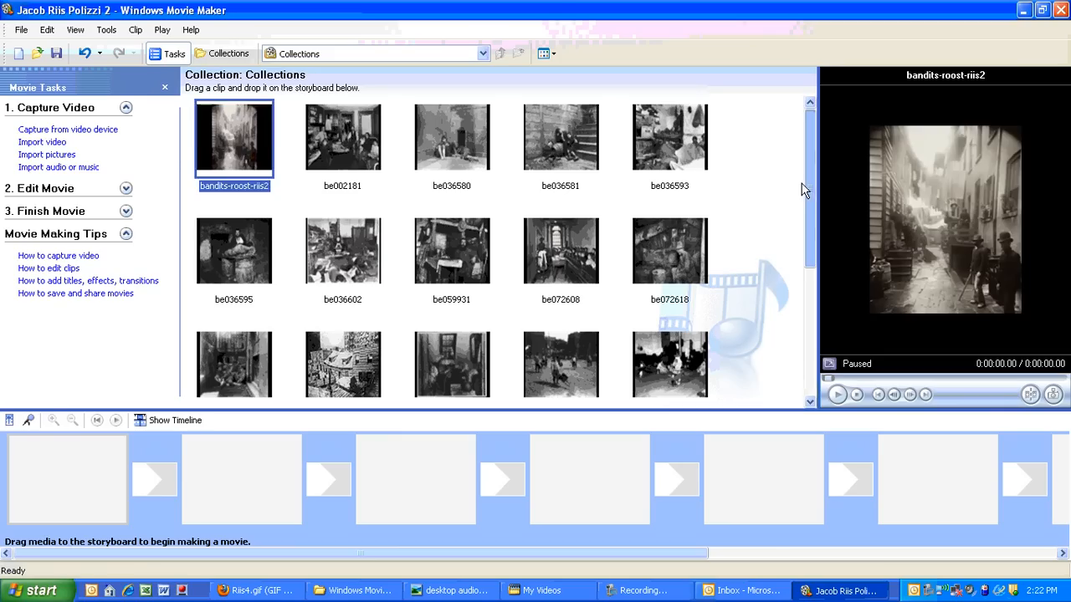
click(221, 134)
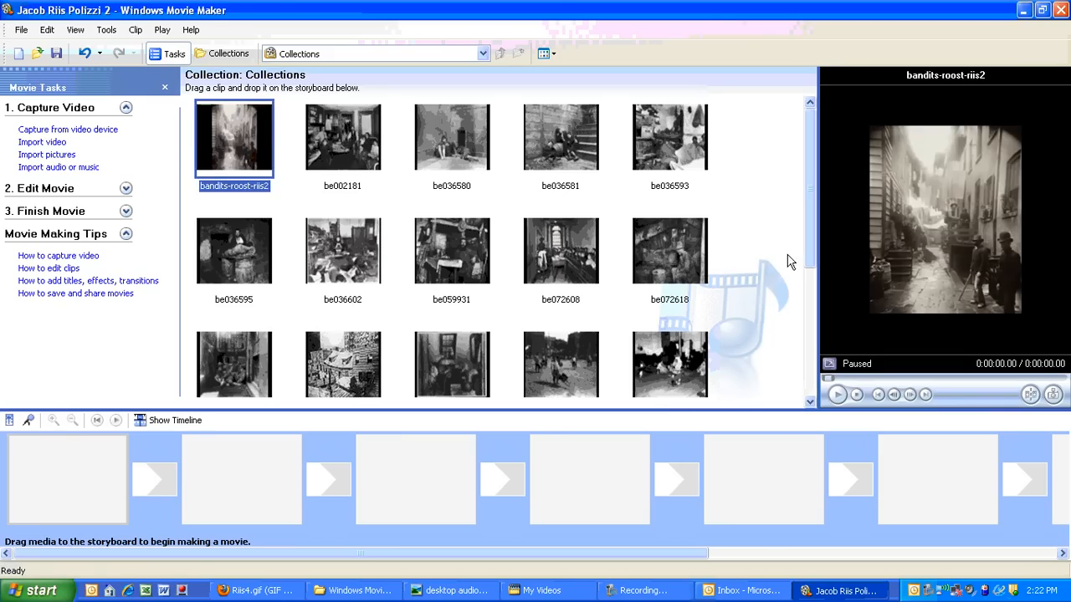
drag(810, 261, 813, 418)
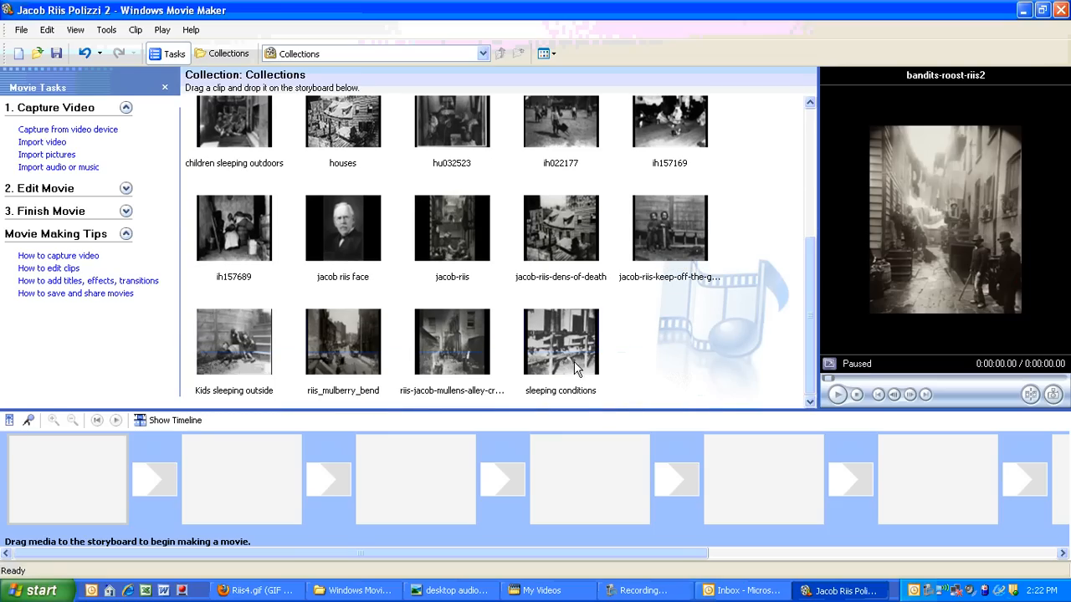
shift+click(669, 266)
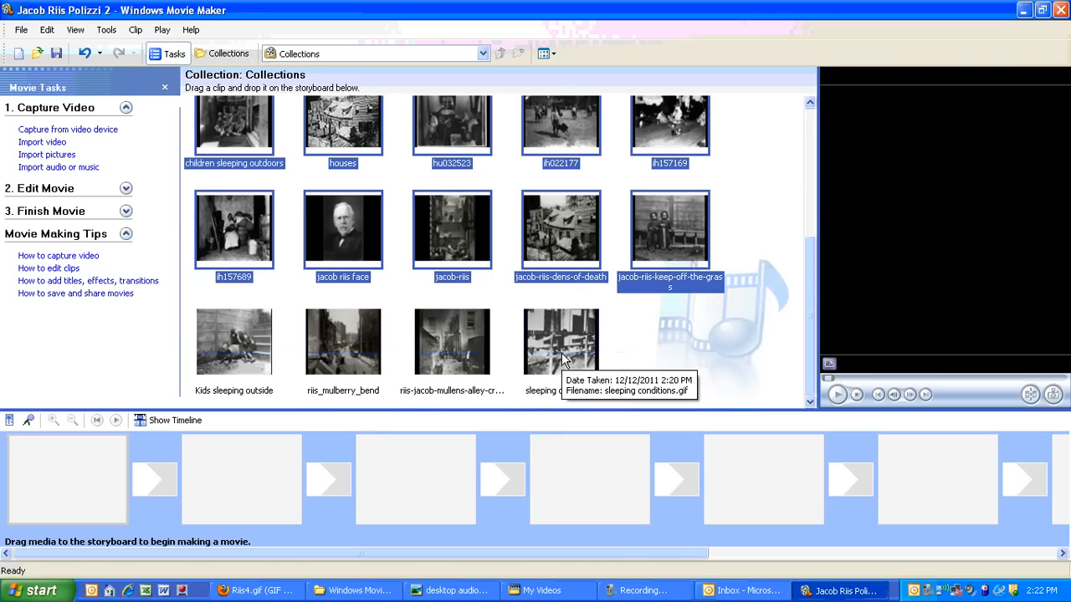
ctrl+click(561, 352)
ctrl+click(450, 344)
ctrl+click(335, 343)
ctrl+click(255, 348)
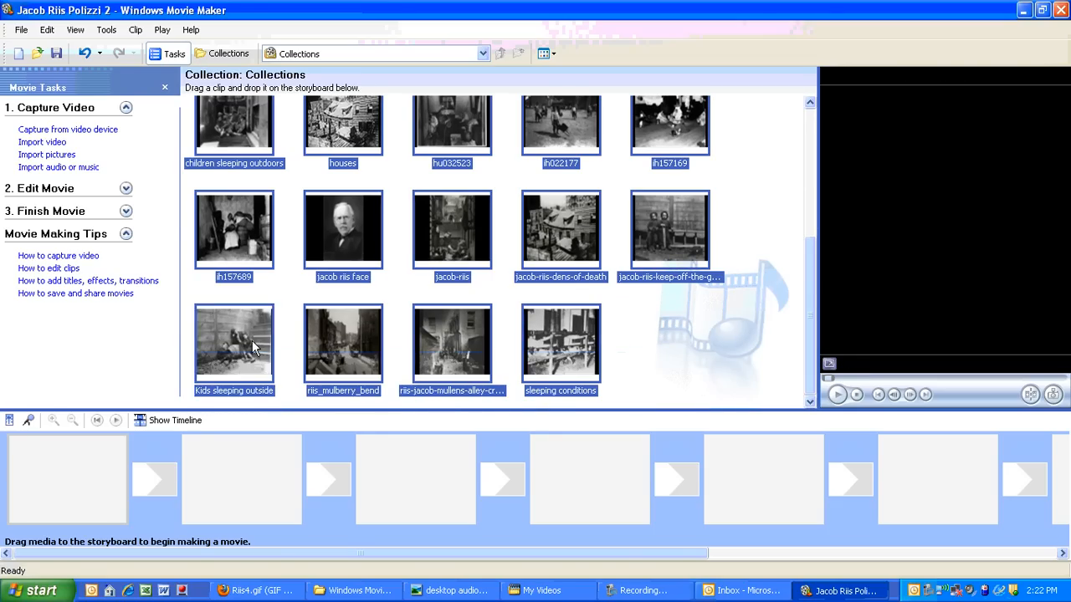
key(Delete)
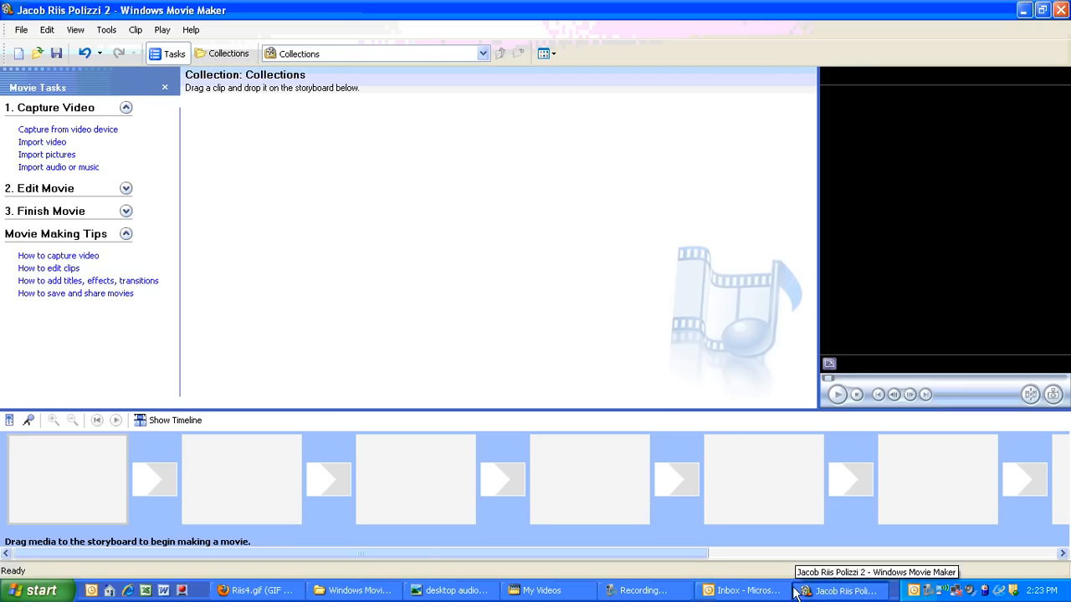
Step: Open the Jacob Riis folder in My Pictures beside Windows Movie Maker and add bandits-roost-riis2.png from it to the collection
click(552, 590)
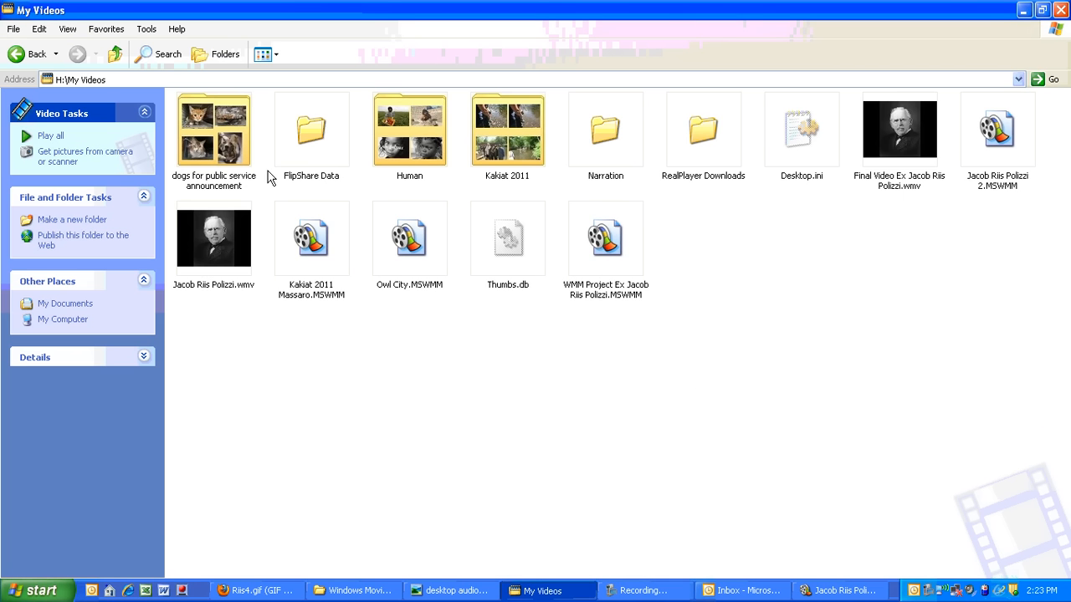
click(112, 48)
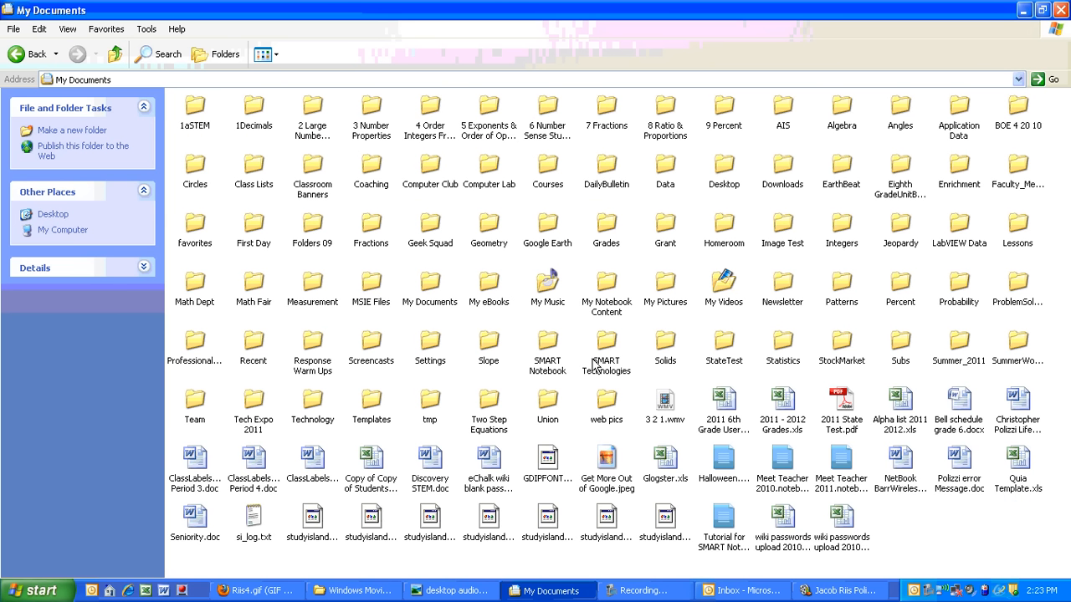
double_click(662, 296)
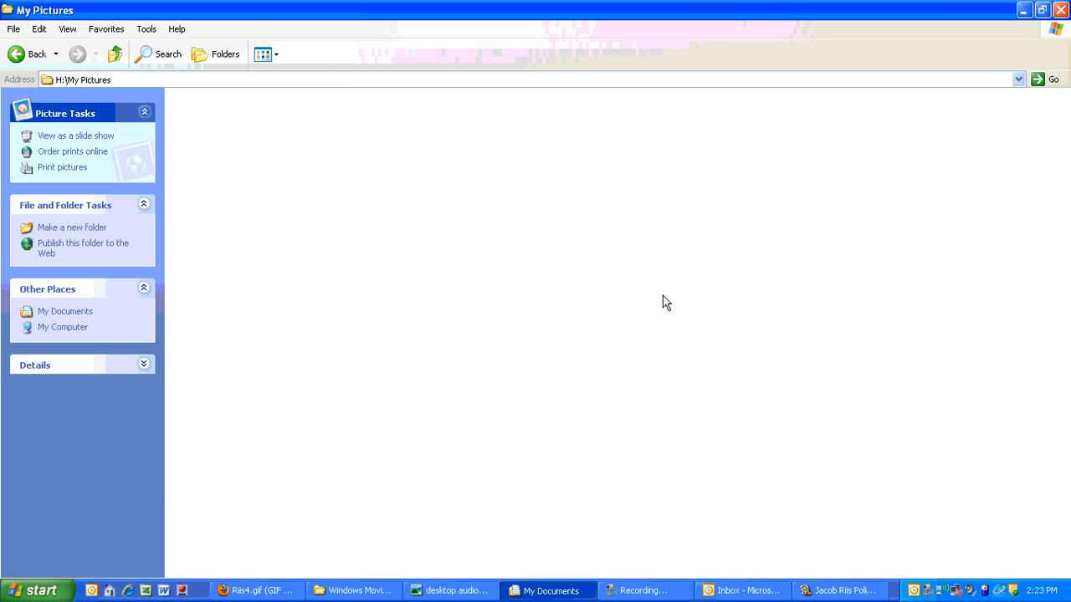
double_click(199, 132)
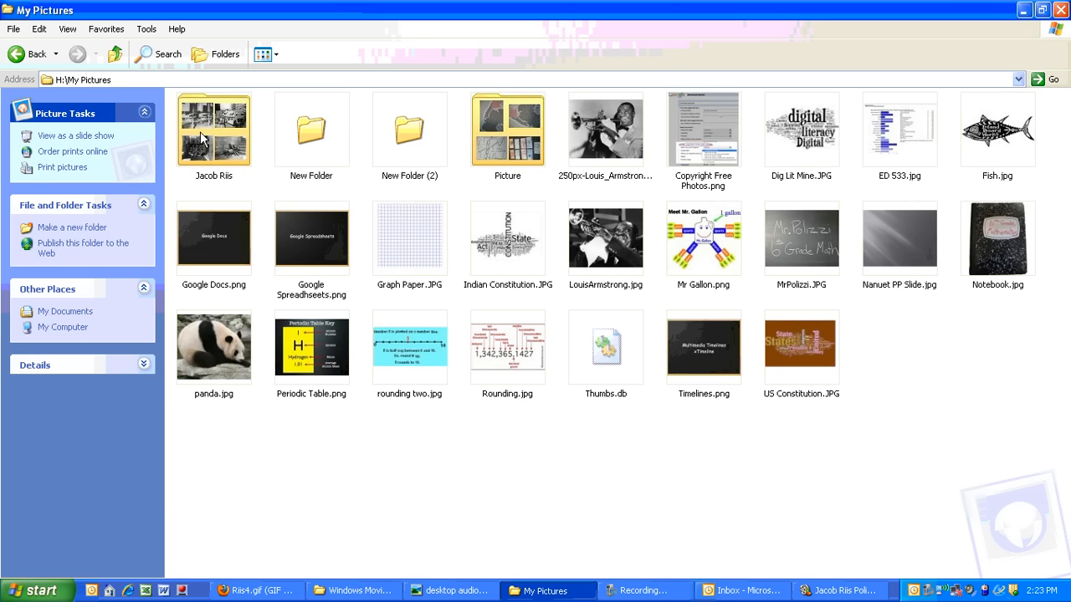
click(1042, 10)
drag(530, 67, 972, 39)
click(693, 170)
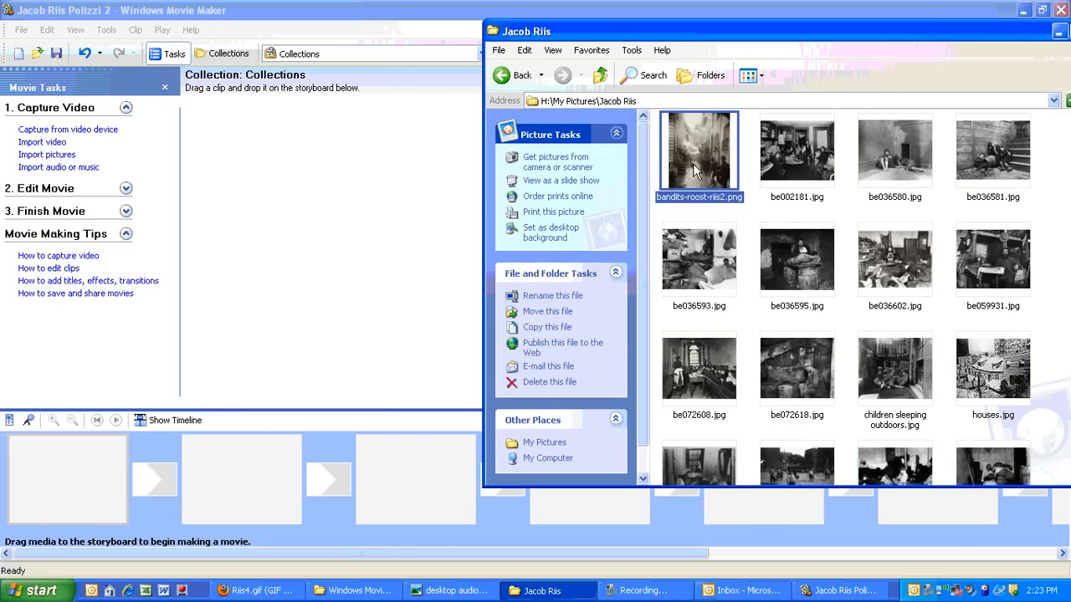
drag(686, 143, 234, 196)
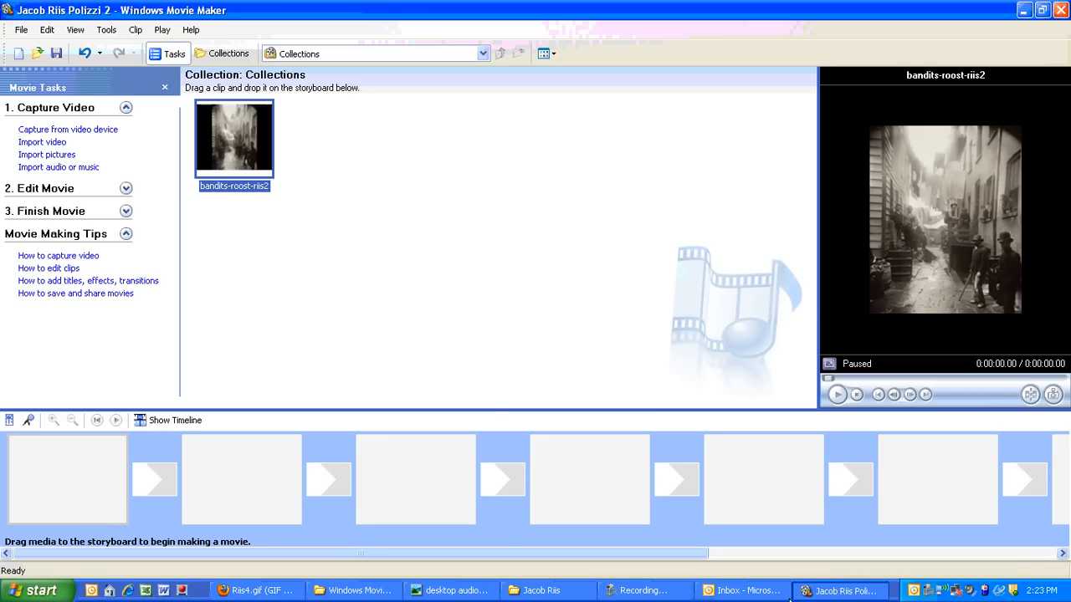
Step: Return to the Jacob Riis folder window, select all its pictures through sleeping conditions.gif, and add them to the Movie Maker collection
click(542, 590)
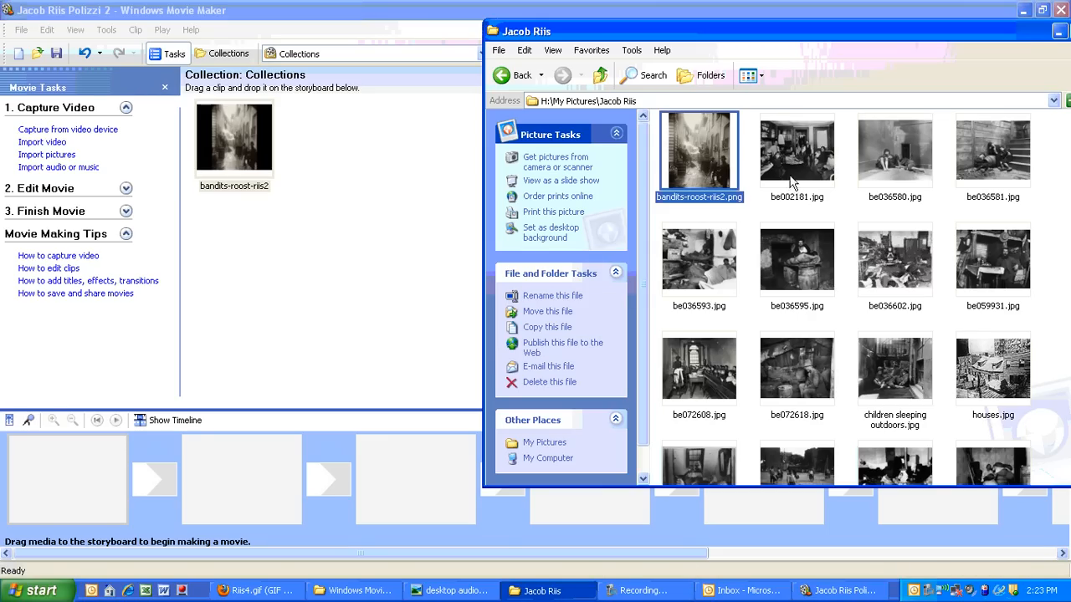
drag(1022, 30, 971, 13)
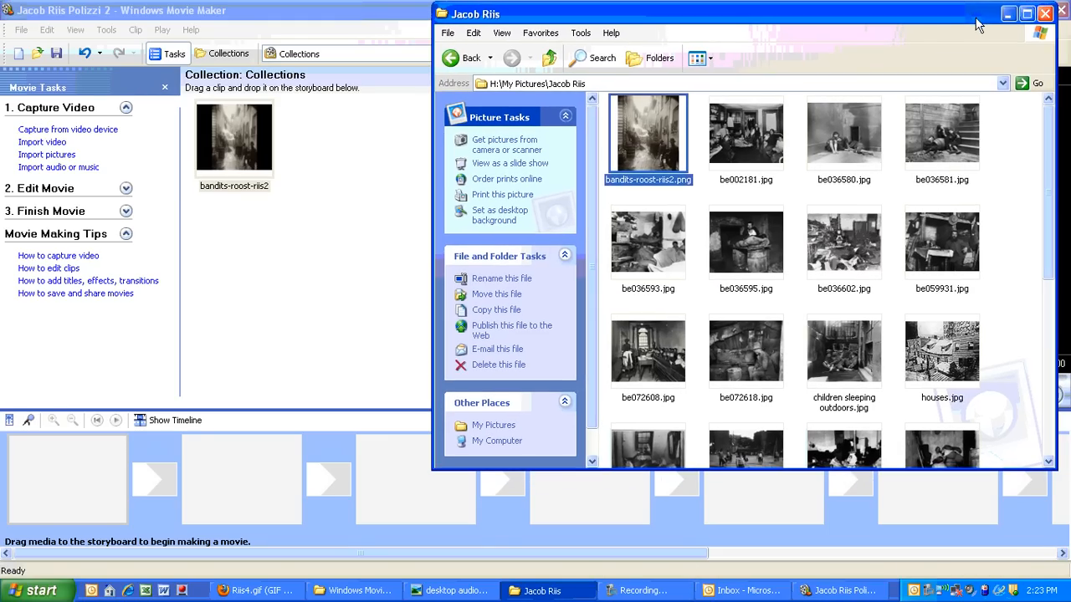
drag(1050, 182, 1056, 408)
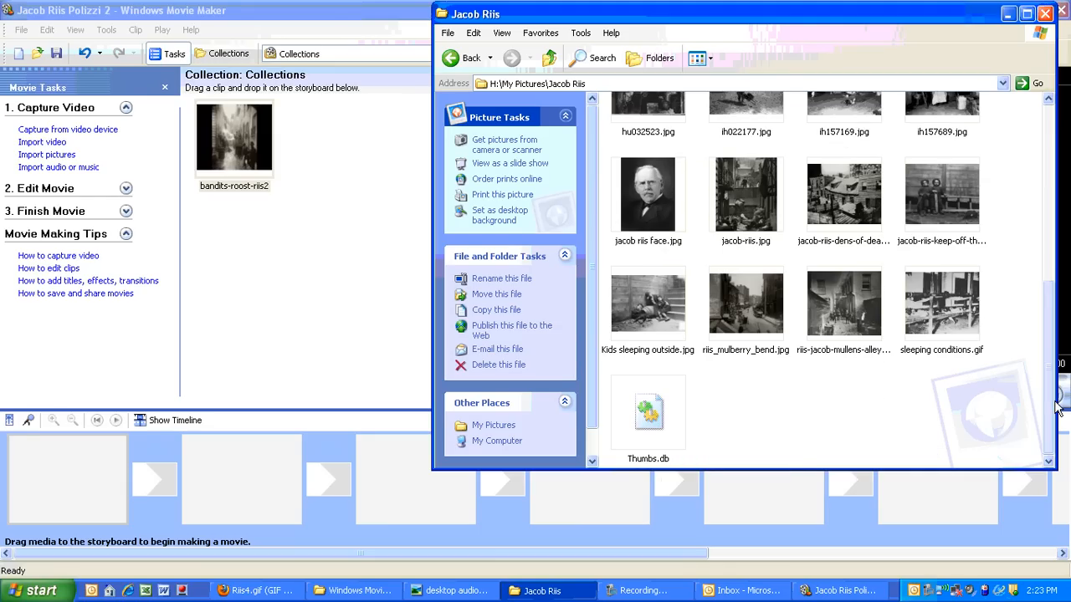
shift+click(935, 311)
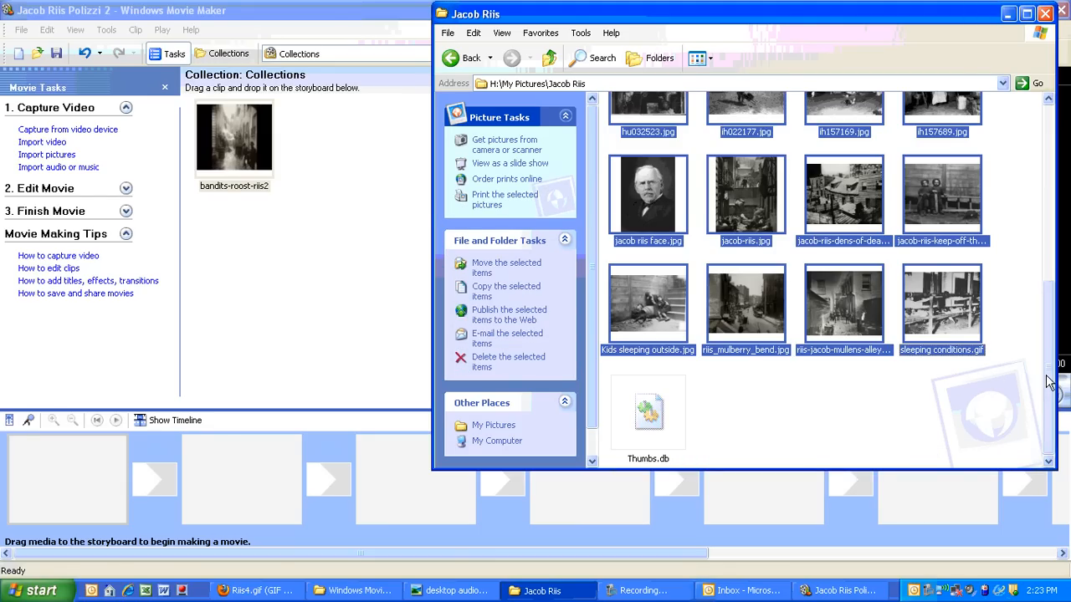
drag(1050, 382, 885, 83)
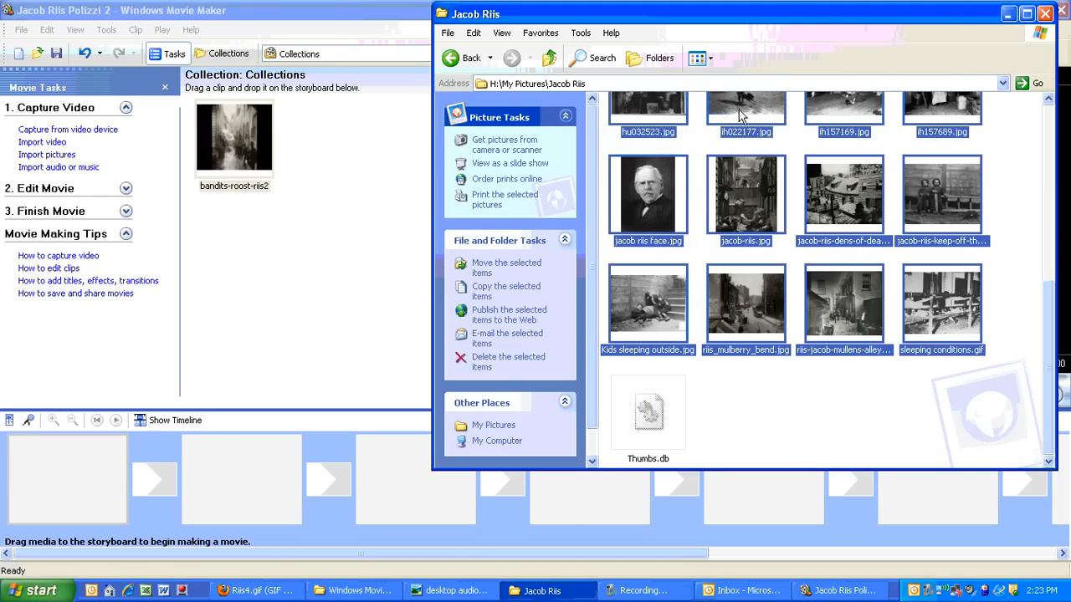
drag(740, 117, 358, 248)
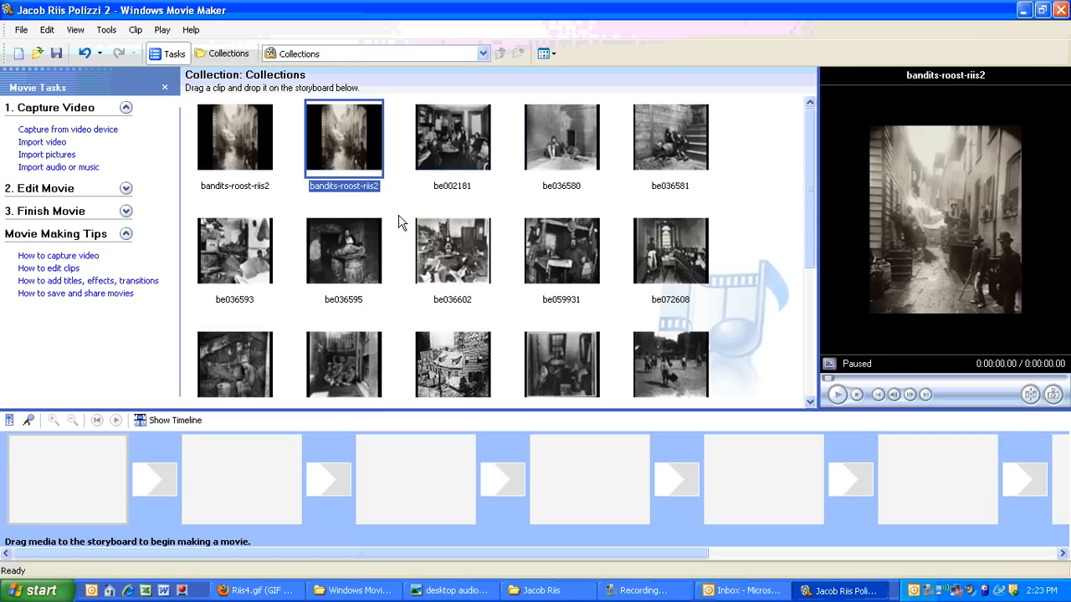
Step: Place be036595, be072618, bandits-roost-riis2 and be002181 in that order in the first four storyboard frames
drag(337, 245, 69, 471)
drag(244, 351, 248, 443)
drag(227, 108, 396, 444)
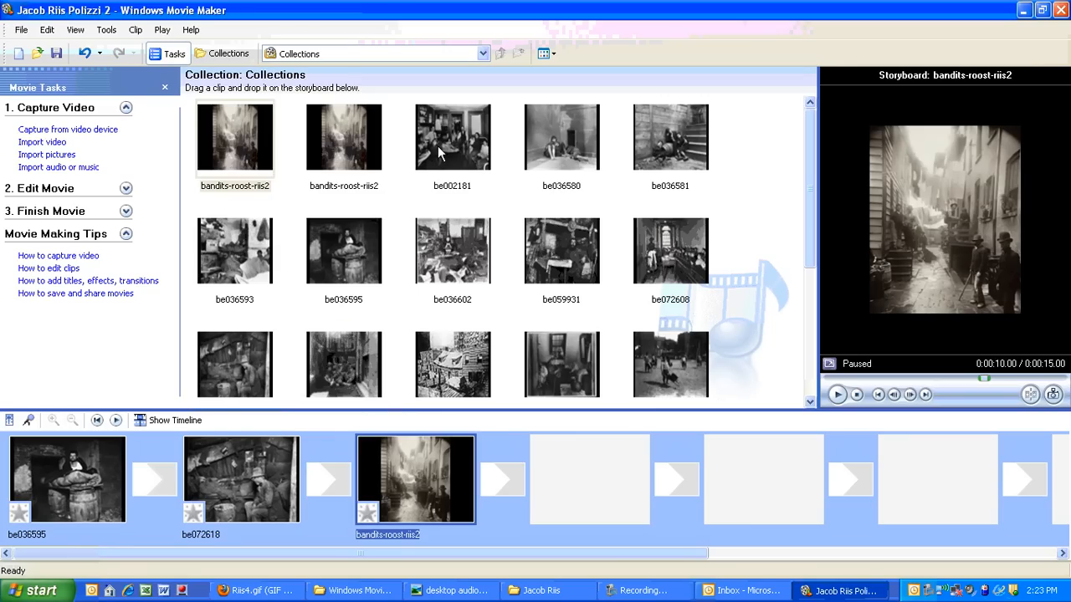
drag(441, 152, 578, 490)
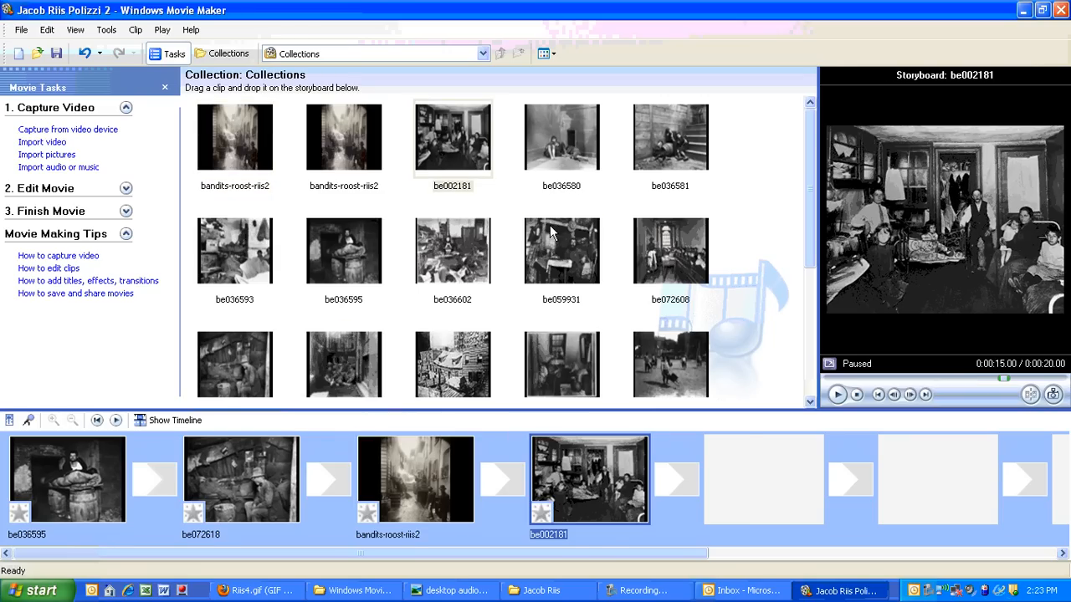
Step: Place be059931 and hu032523 in the next two storyboard frames and move bandits-roost-riis2 behind them to the sixth frame
drag(550, 226, 758, 481)
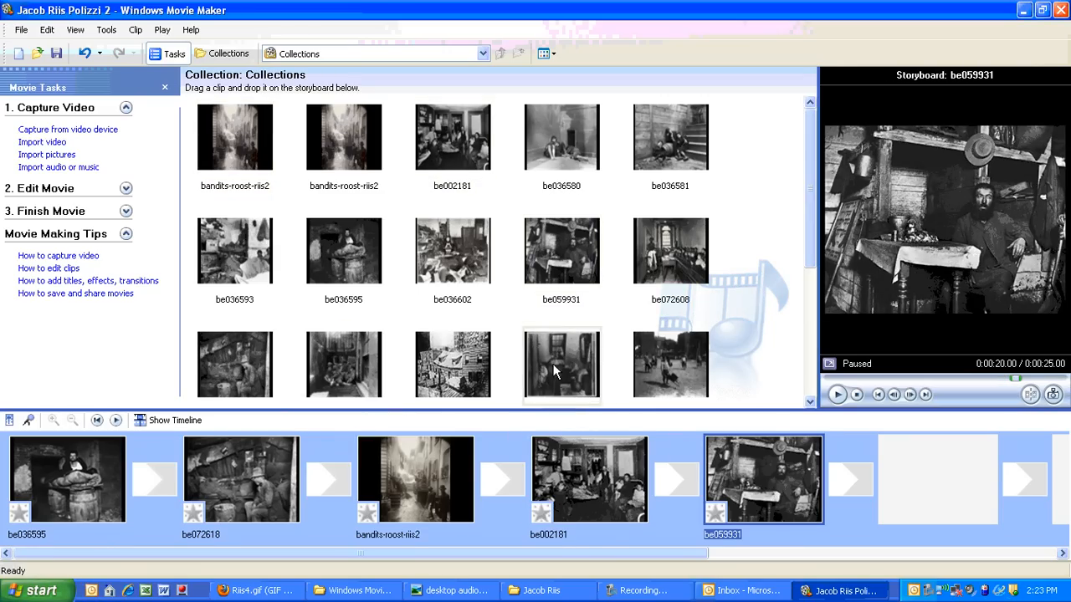
drag(554, 372, 923, 492)
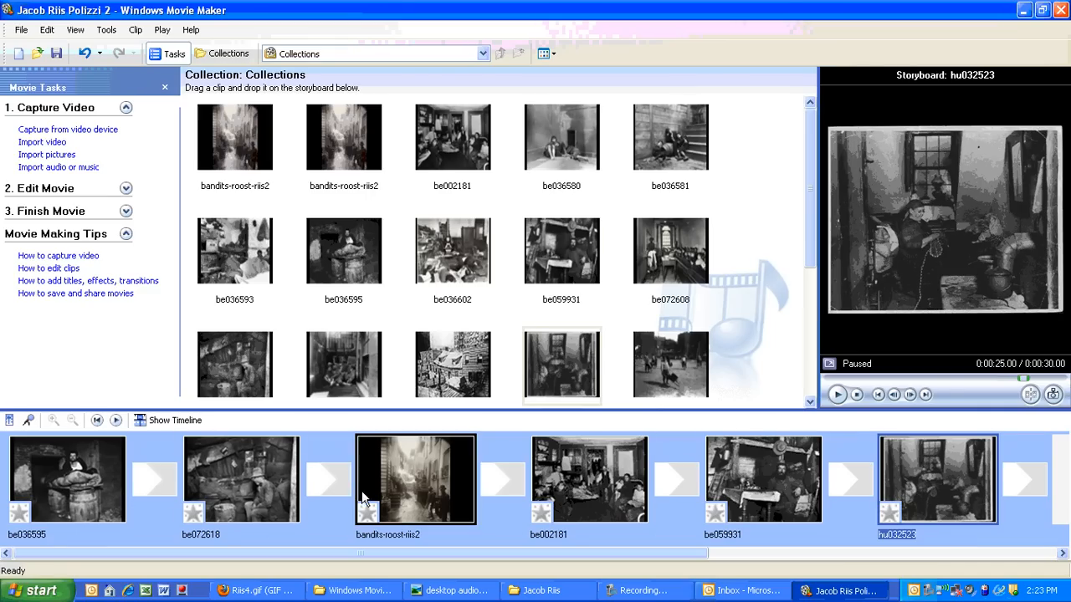
drag(421, 481, 686, 493)
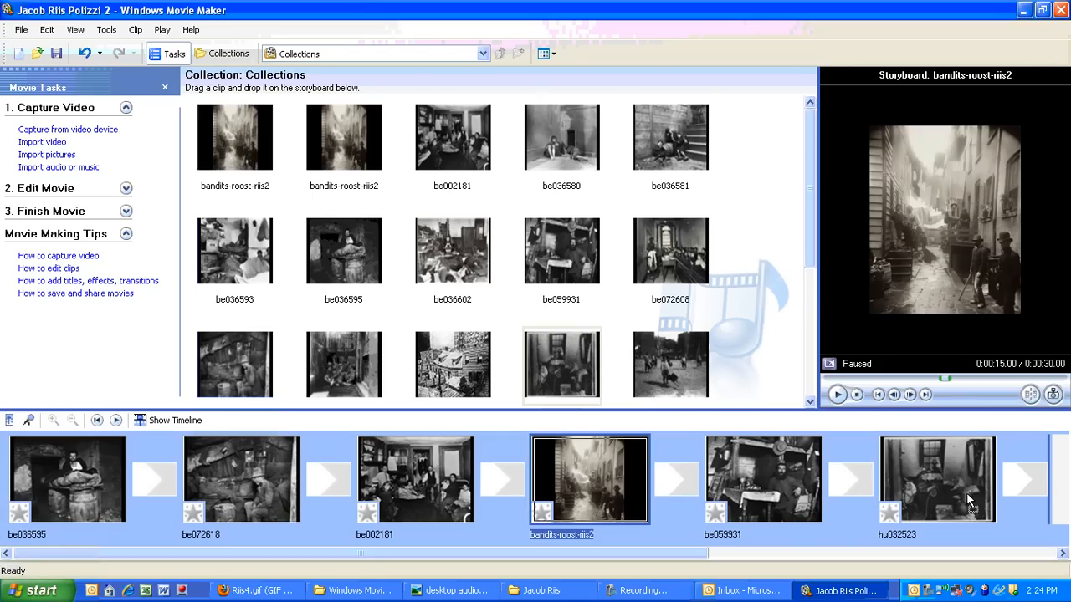
drag(979, 494, 979, 495)
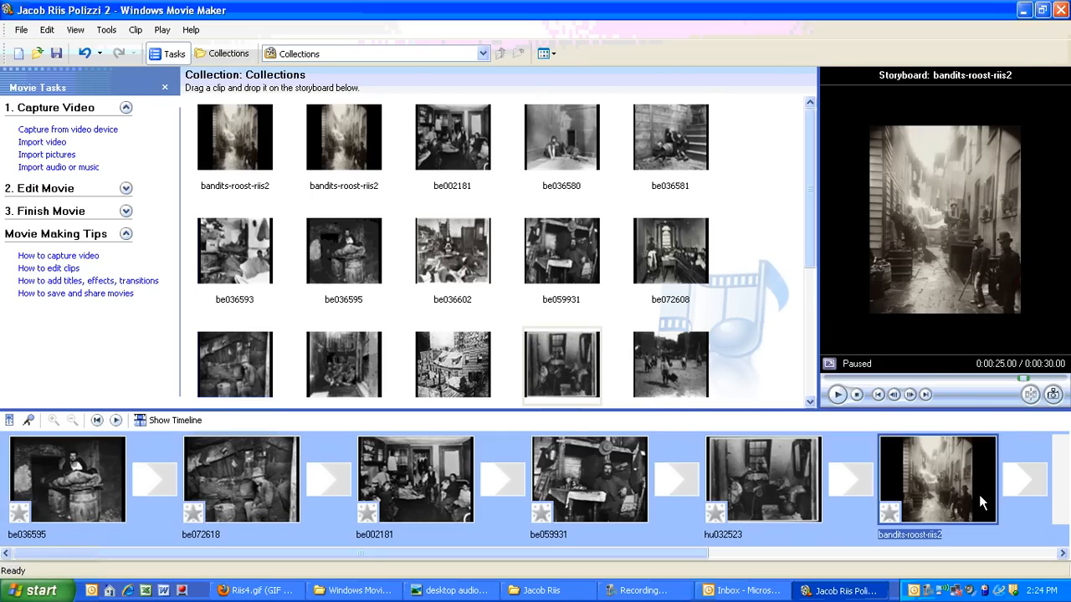
Step: Preview the storyboard pictures from hu032523 back to be036595, then be072618, to check their order
click(751, 488)
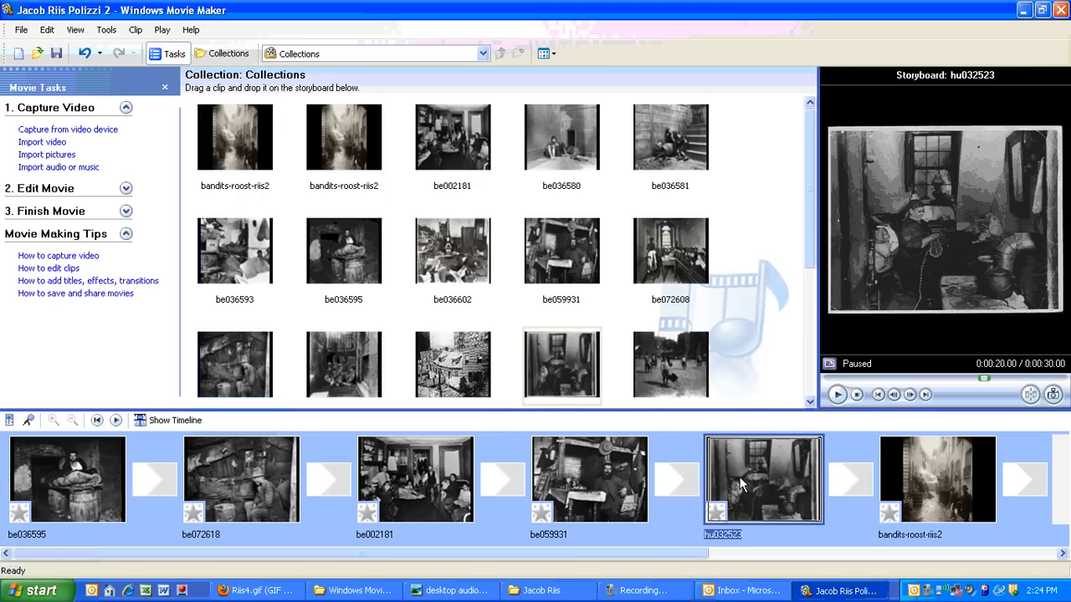
click(572, 474)
click(459, 481)
click(247, 465)
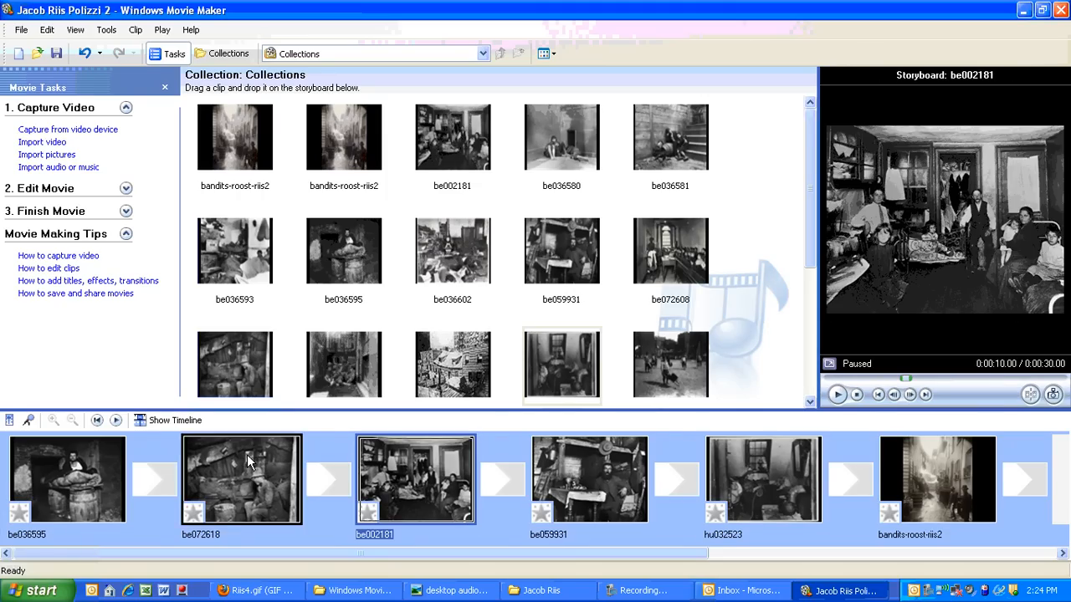
click(80, 469)
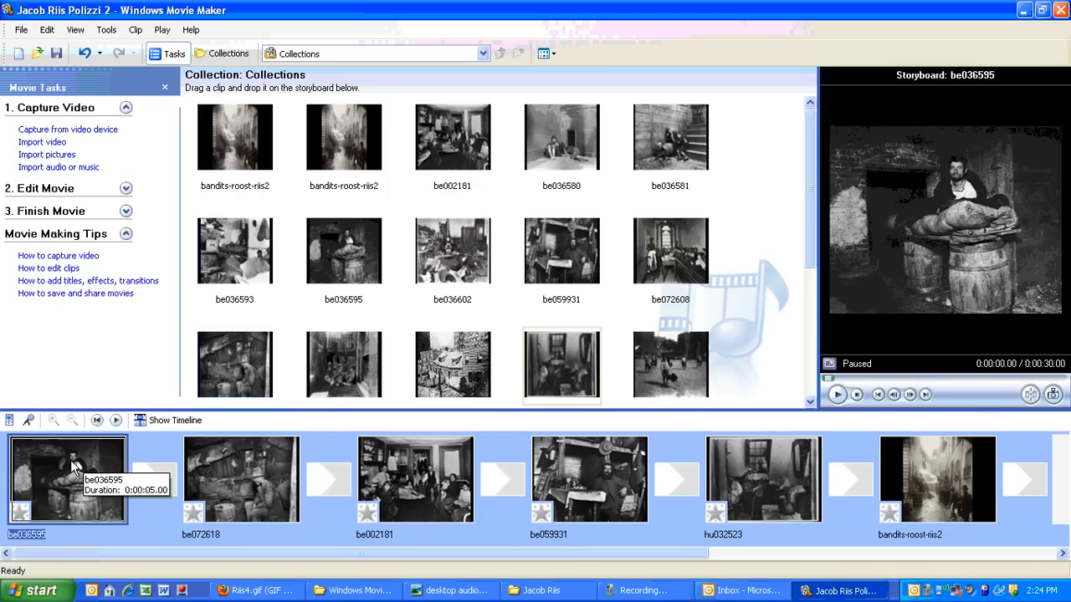
click(227, 471)
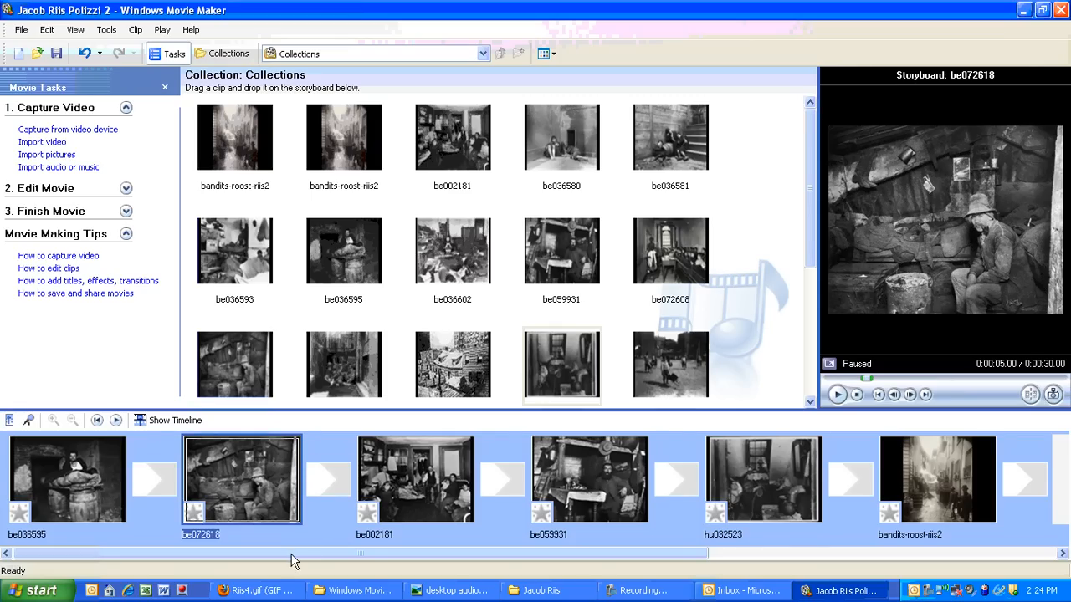
Step: Switch the storyboard to the timeline view and add the houses picture after the last clip on the video track
drag(305, 552, 650, 553)
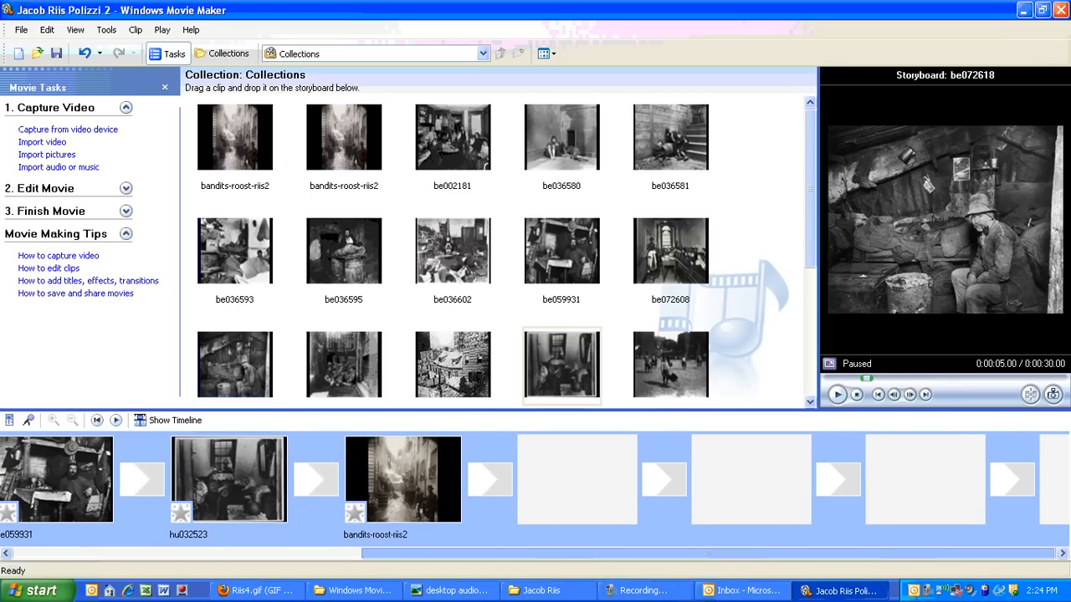
click(167, 420)
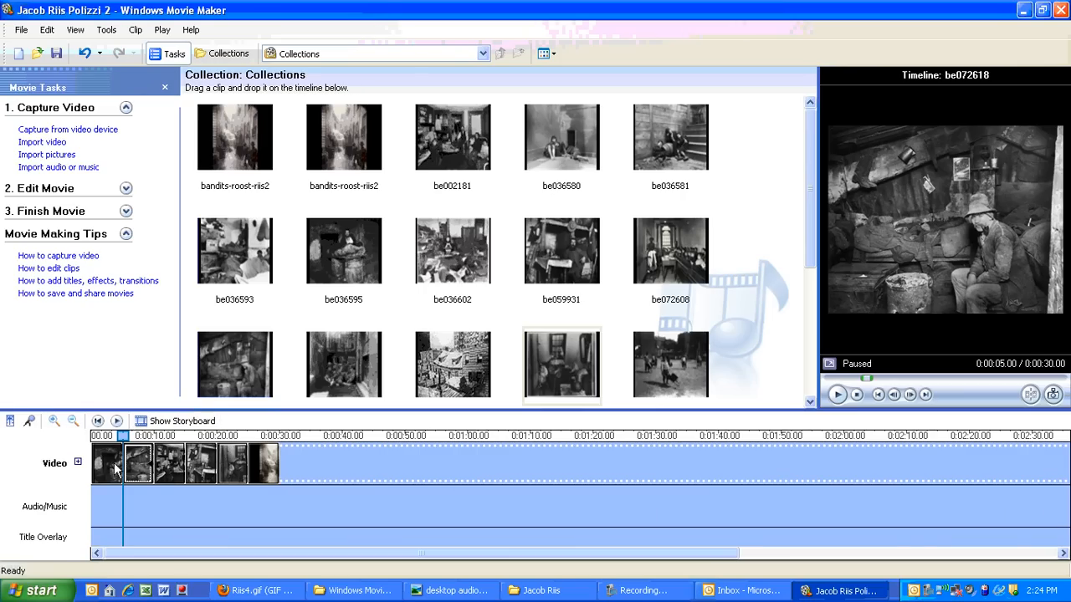
drag(451, 363, 354, 451)
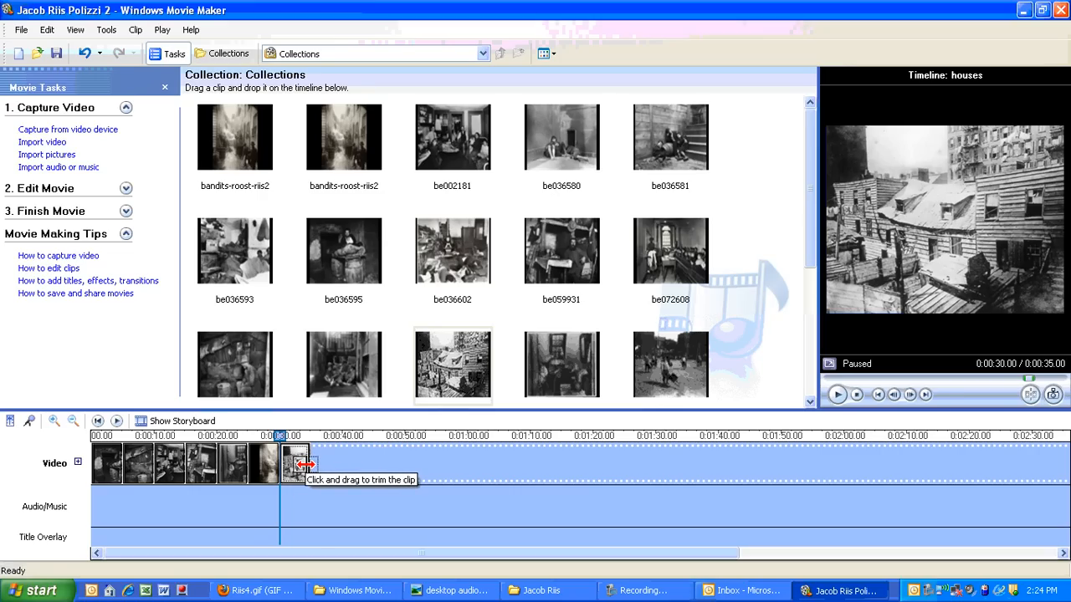
Step: Stretch the houses clip to about 22.7 seconds and the bandits-roost-riis2 clip to about 13 seconds on the timeline
click(303, 465)
drag(302, 466, 416, 470)
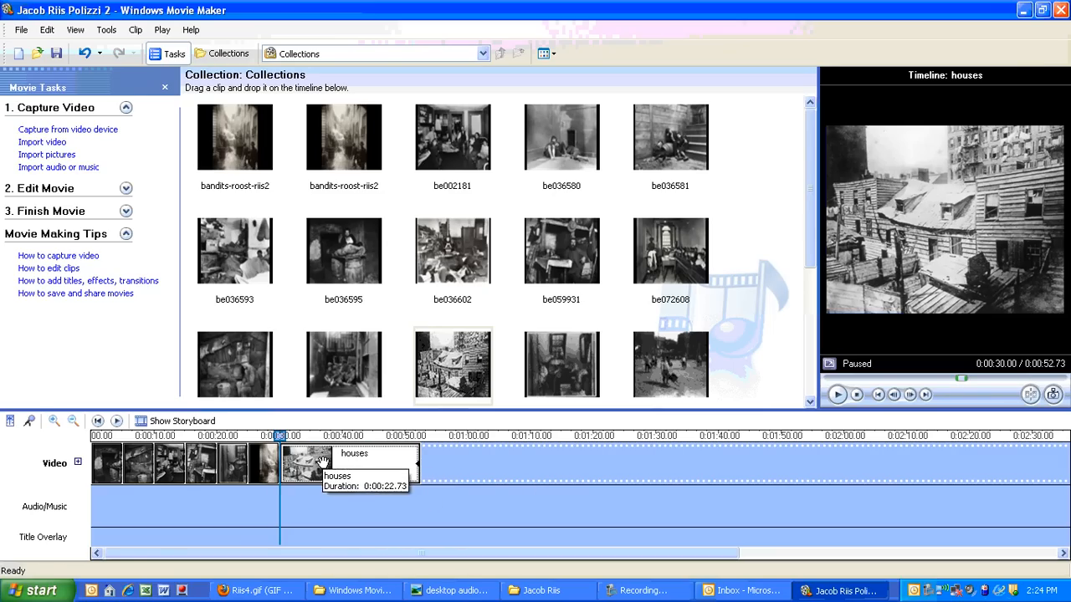
click(265, 465)
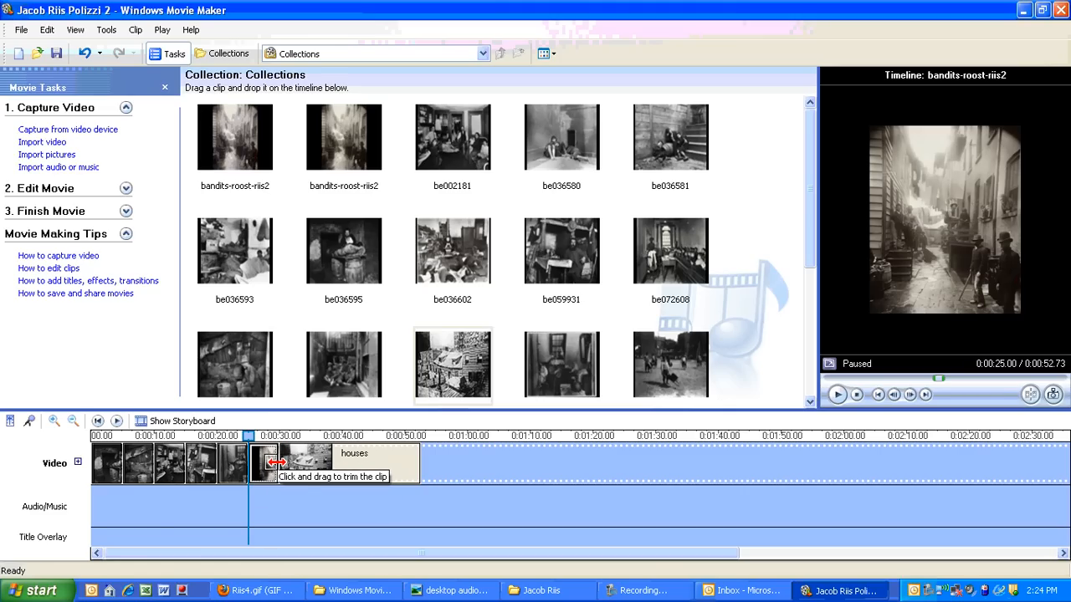
drag(276, 461, 328, 460)
Step: Examine the duration, start and stop times in the houses clip's properties and close them without changes
right_click(398, 471)
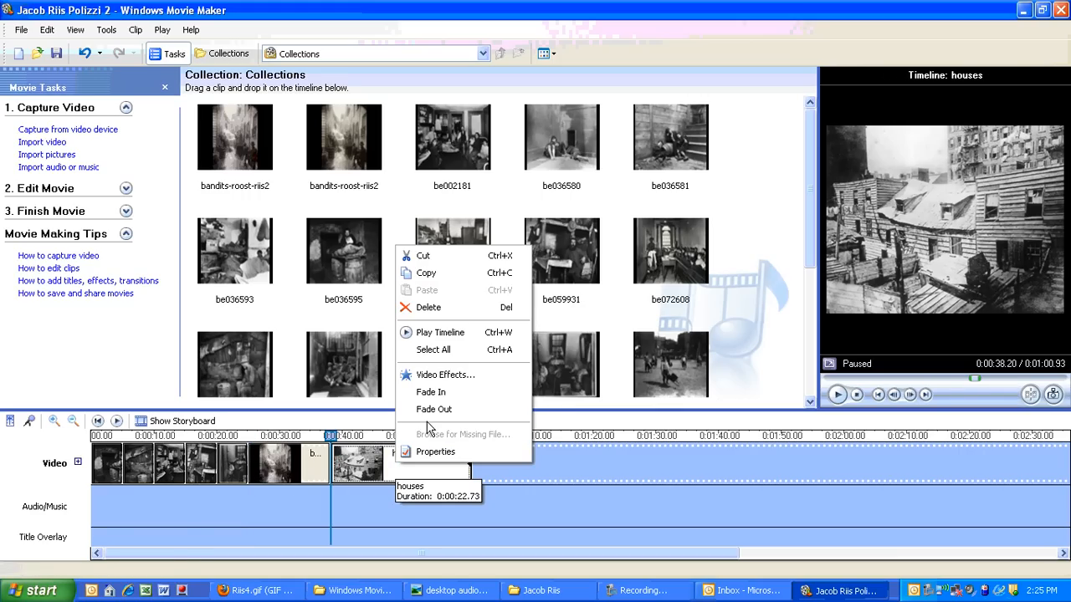
right_click(422, 475)
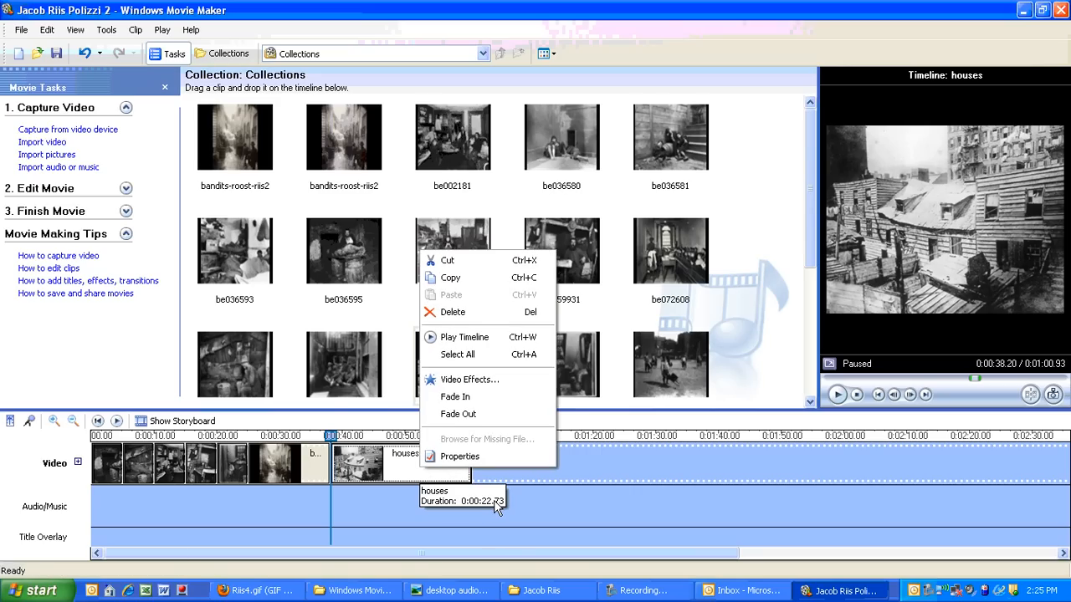
click(463, 456)
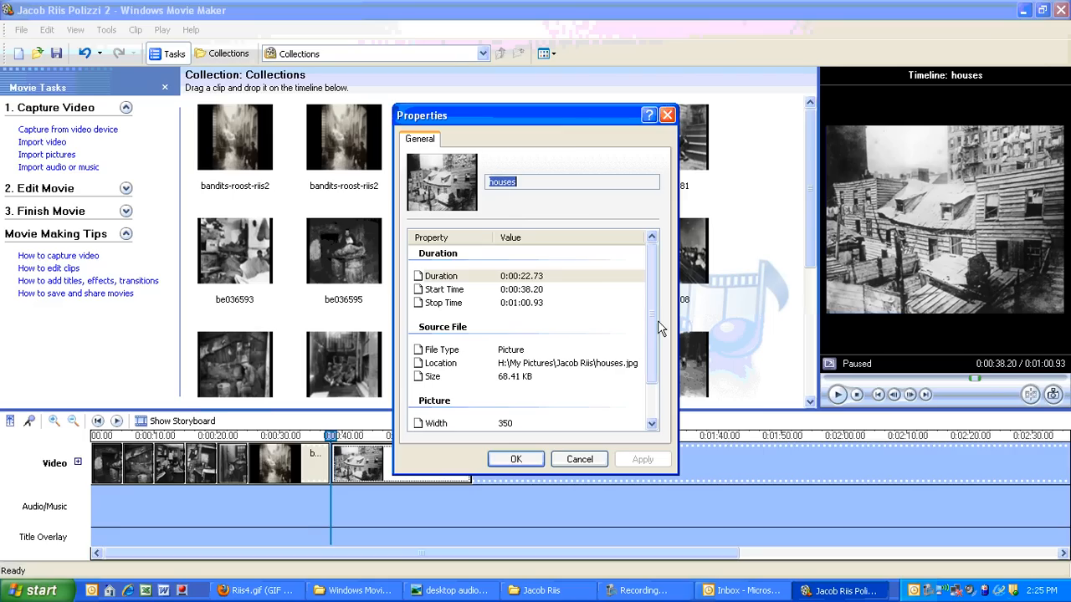
mouse_move(654, 328)
mouse_down()
mouse_move(654, 355)
mouse_move(654, 309)
mouse_up()
click(577, 461)
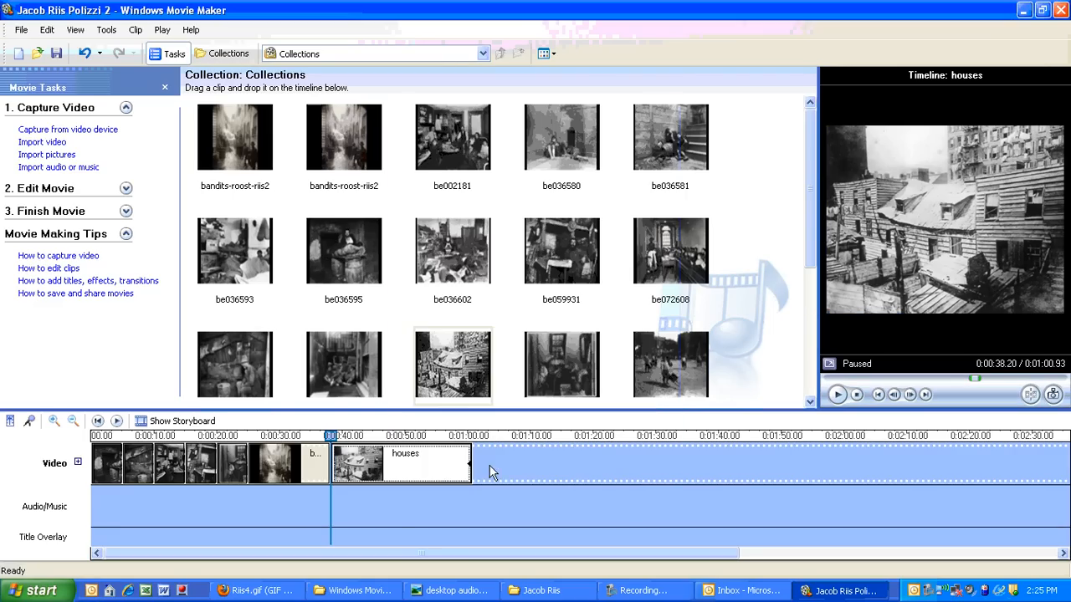
Step: Look through the clip and tool commands for a duration setting and recheck the houses clip's properties
click(136, 30)
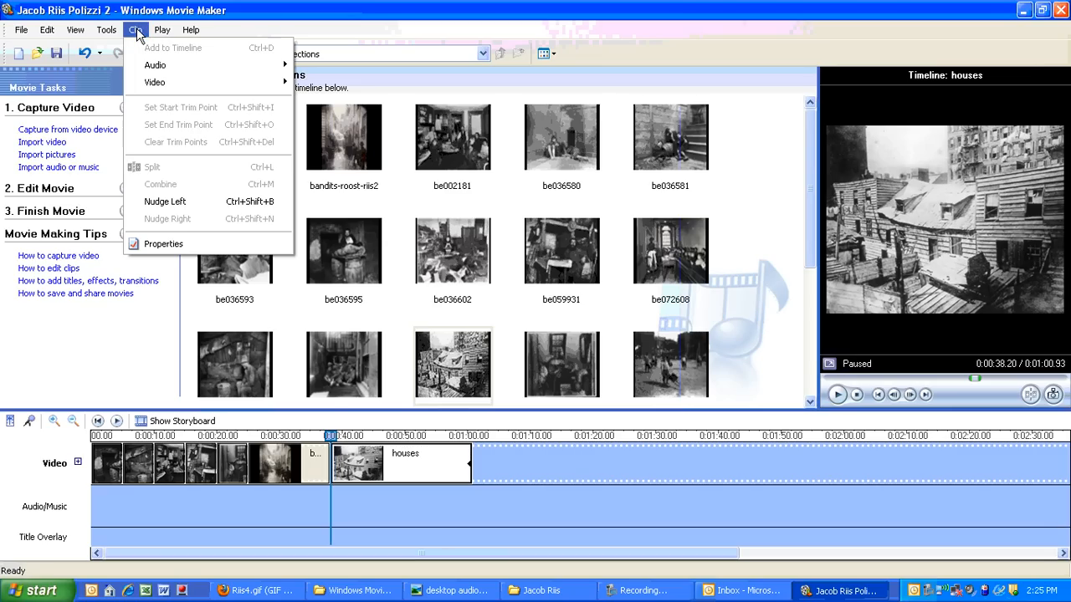
mouse_move(114, 30)
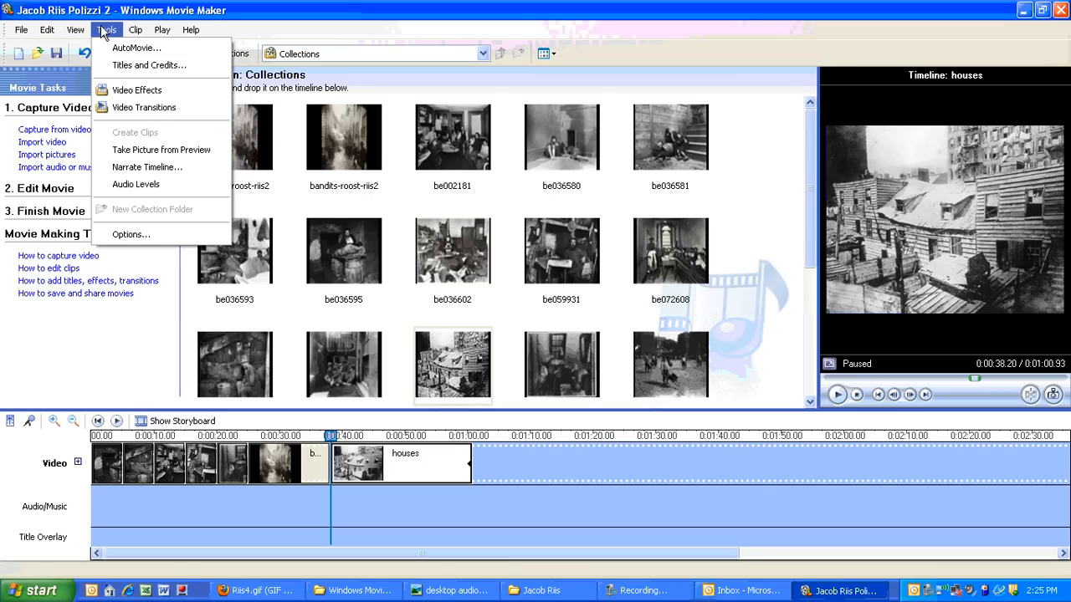
mouse_move(52, 32)
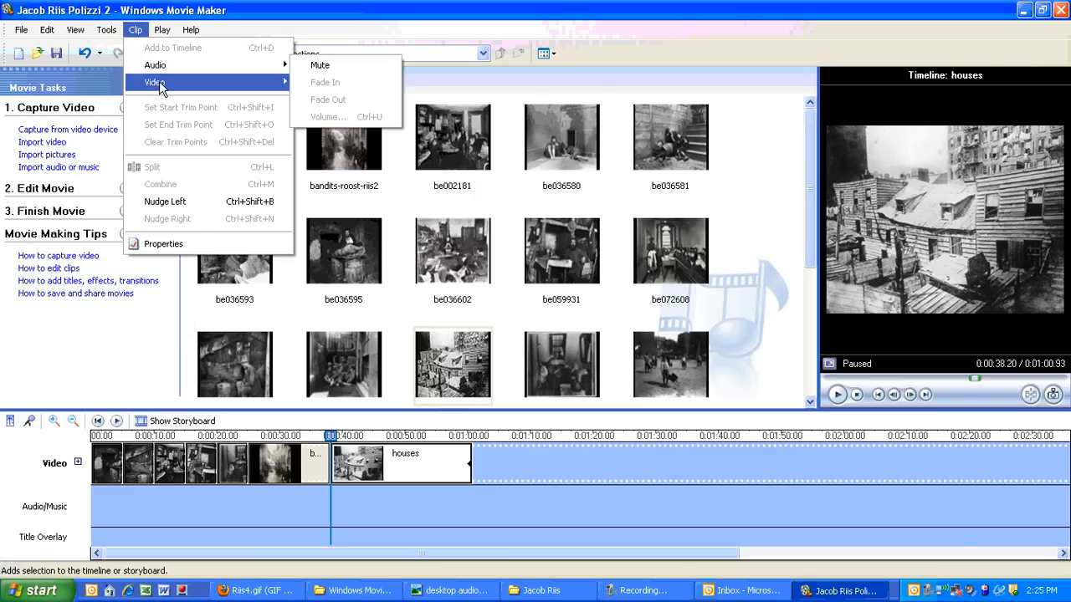
mouse_move(159, 84)
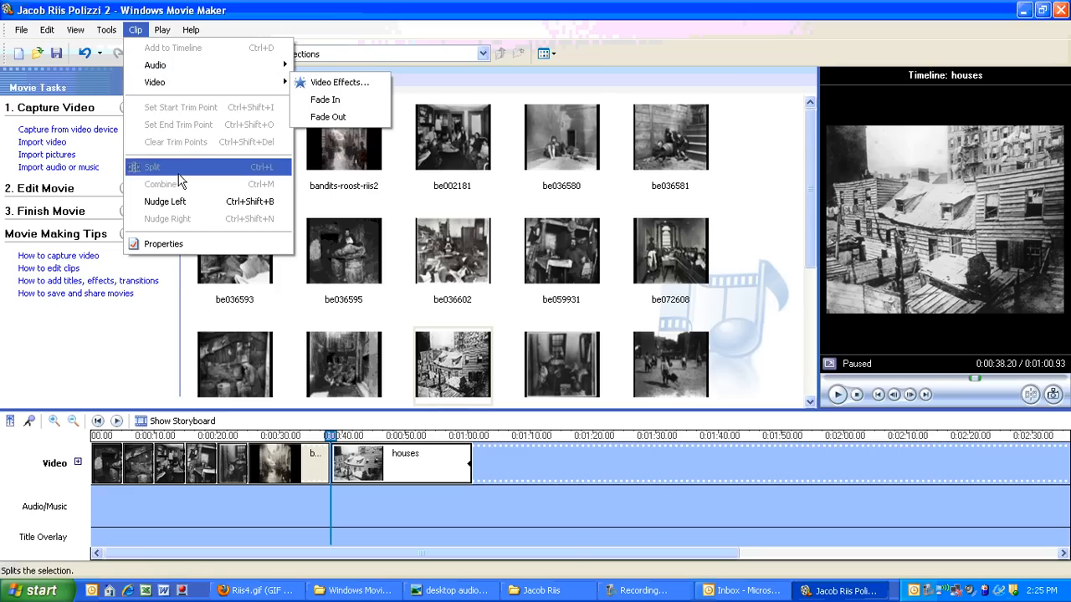
mouse_move(163, 32)
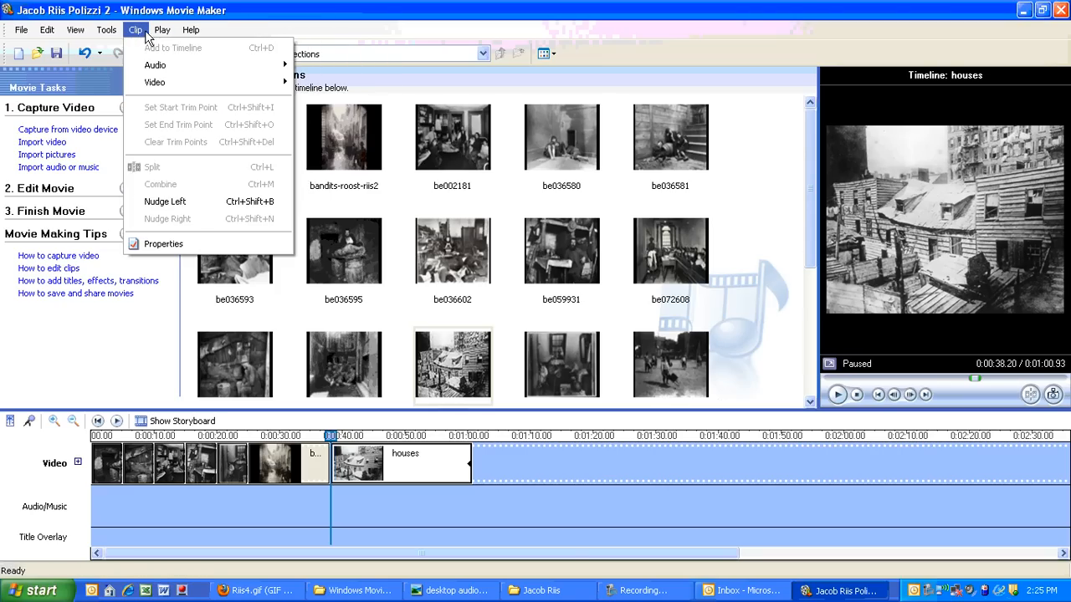
click(170, 244)
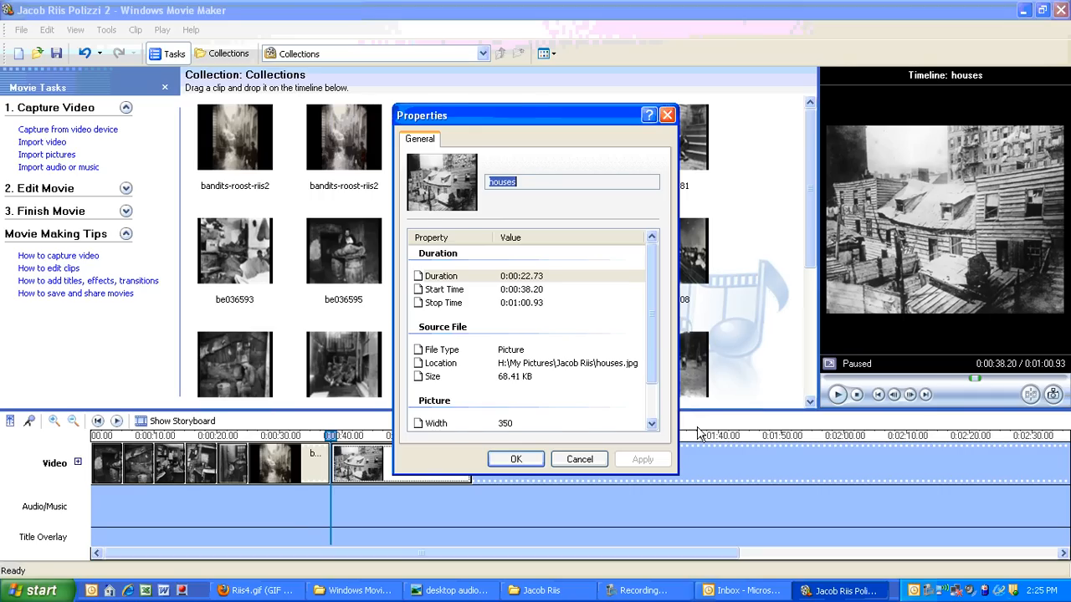
click(580, 460)
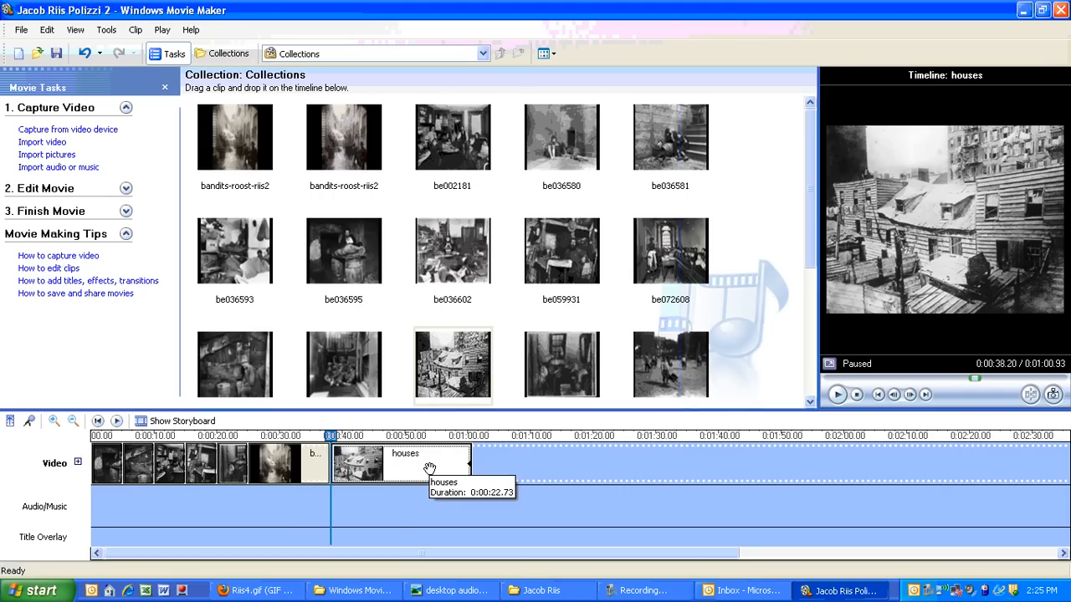
Step: Shorten the houses clip to about 15 seconds on the timeline and return to the storyboard view
drag(469, 463, 423, 463)
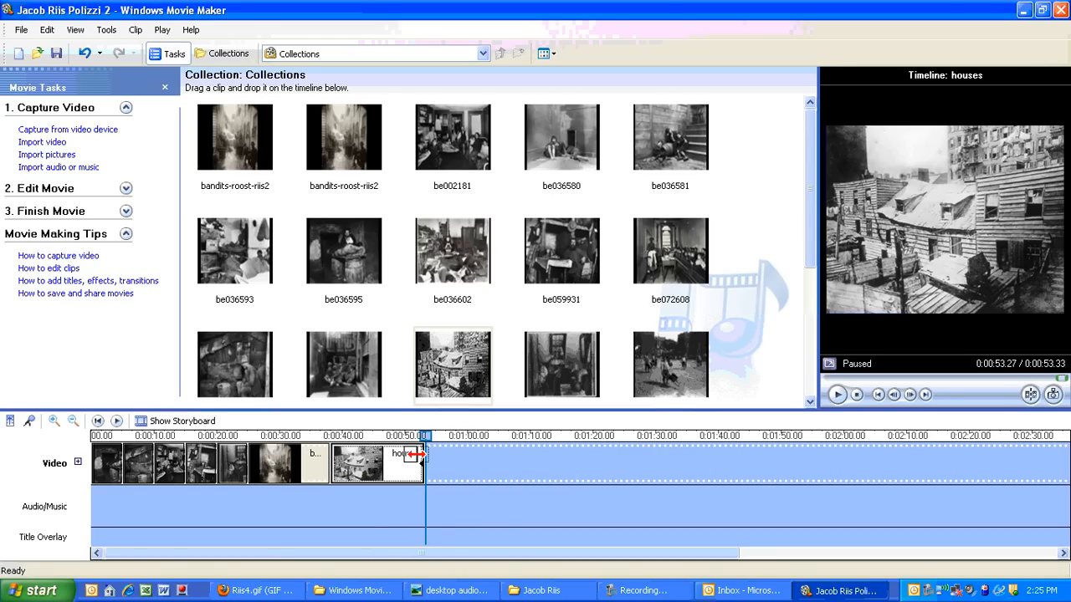
click(182, 421)
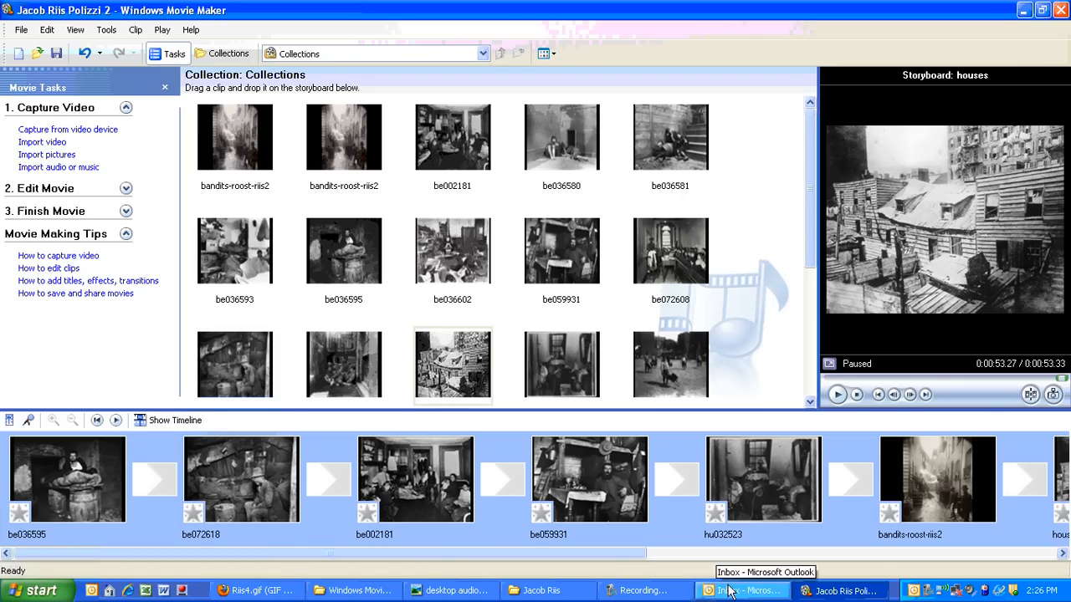
click(643, 591)
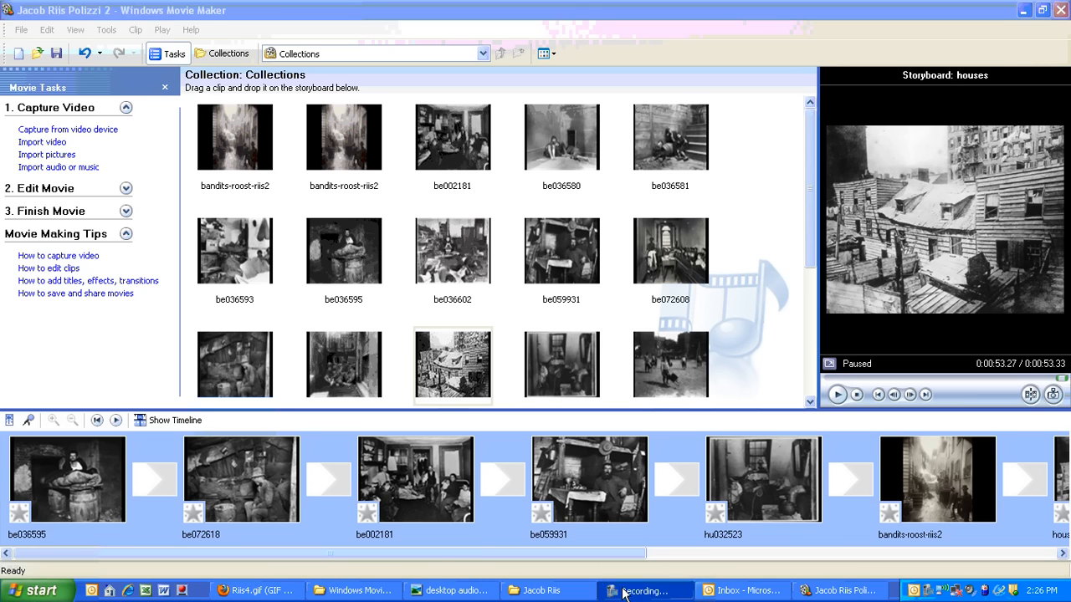